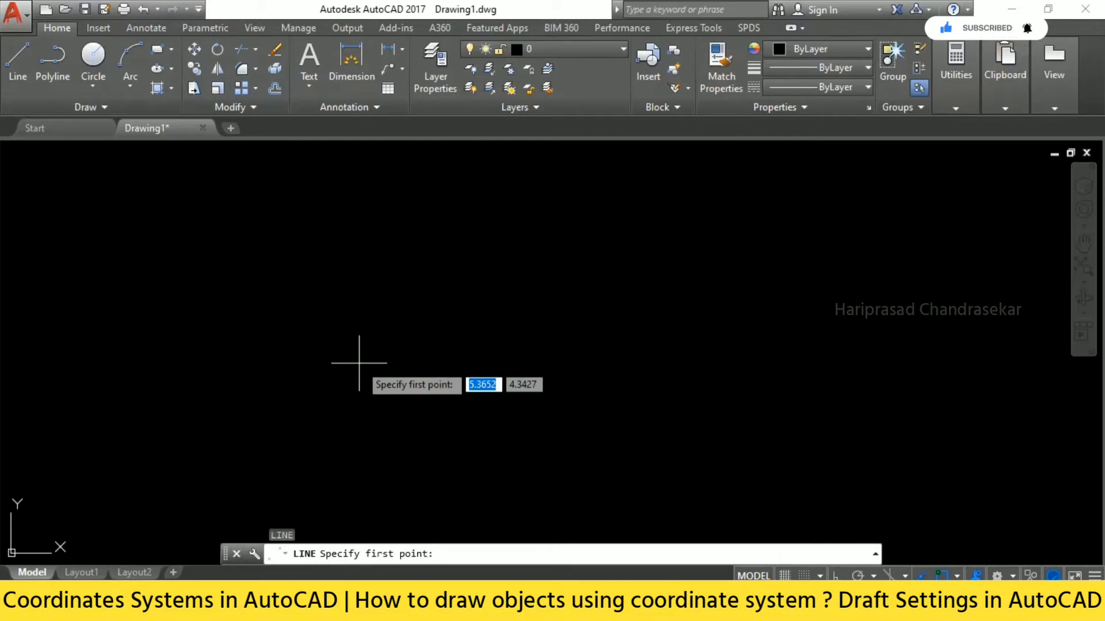
Draw a horizontal line from the origin 0,0 to the relative point 10,0 and end the line.
type("0")
key("Tab")
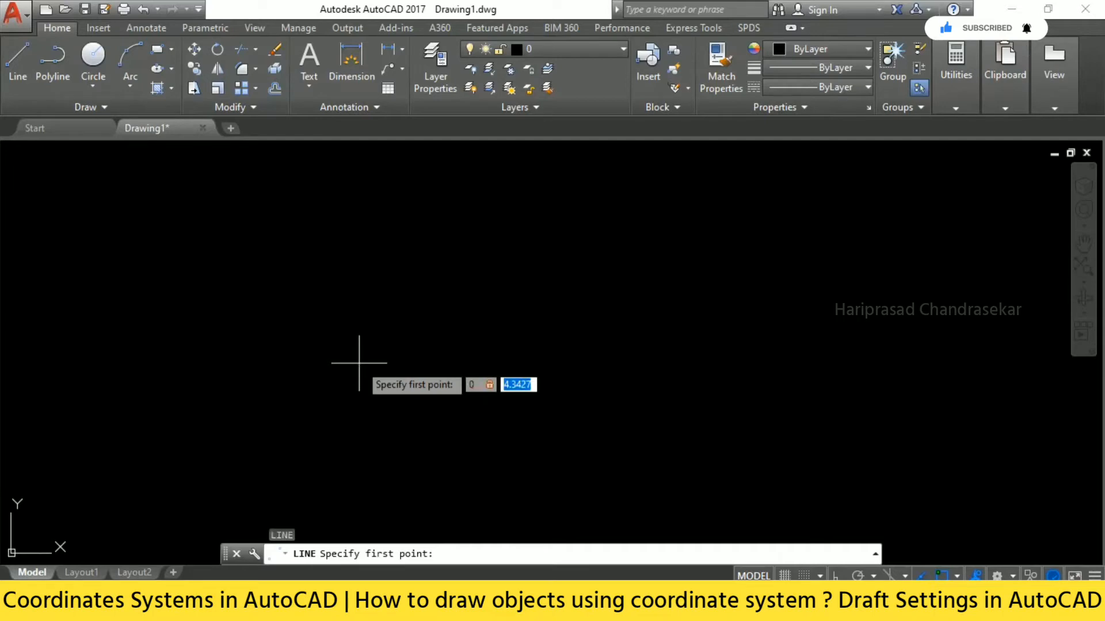
type("0")
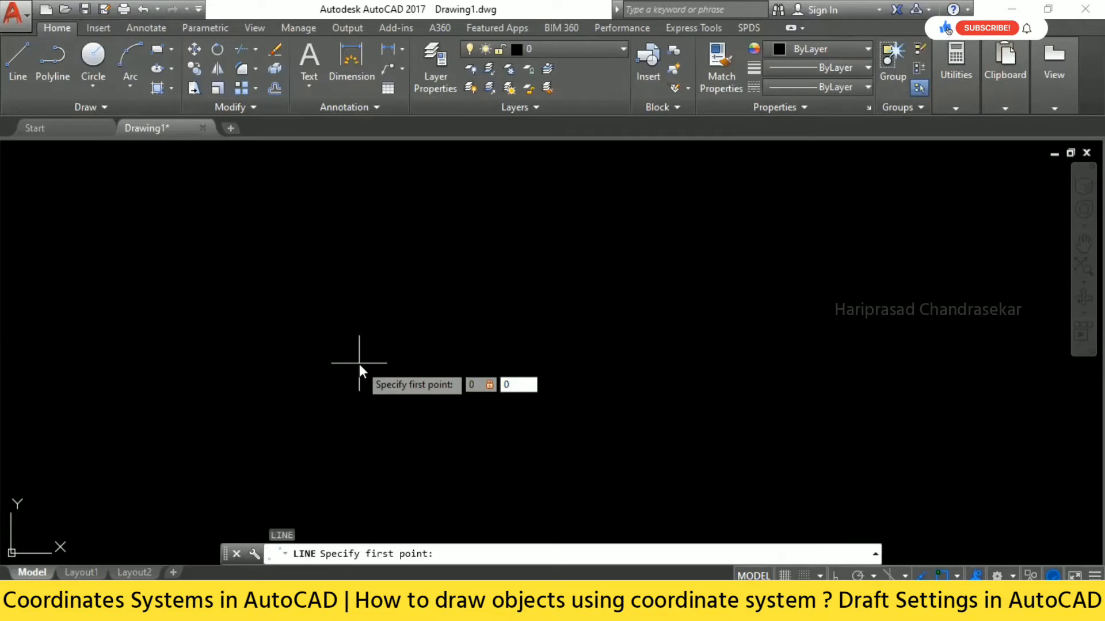
key("Return")
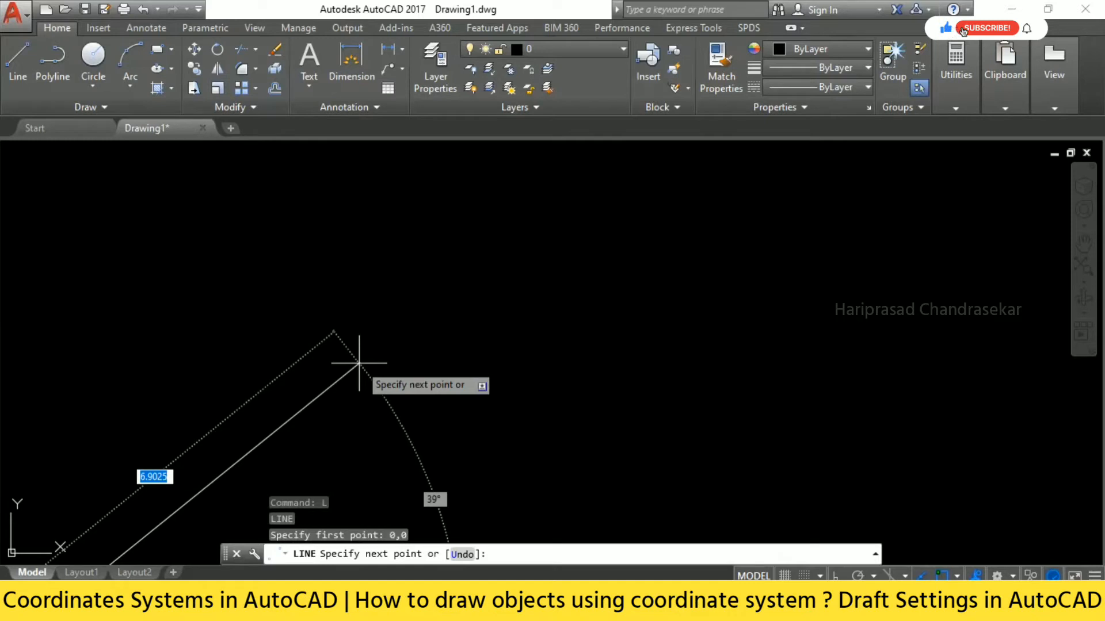
type("10")
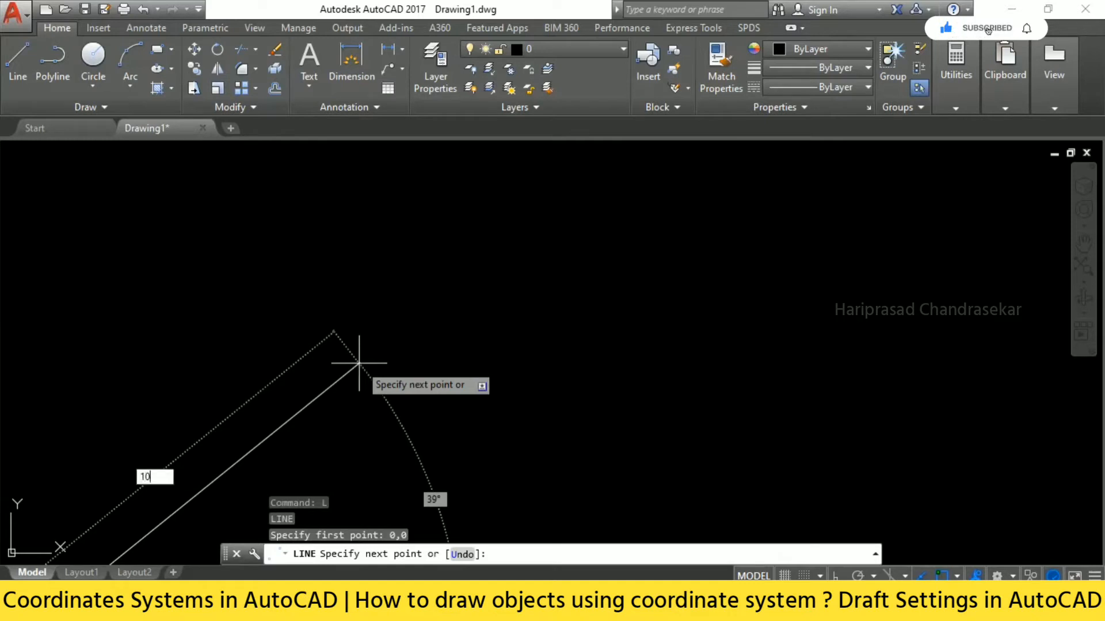
type(",0")
key("Return")
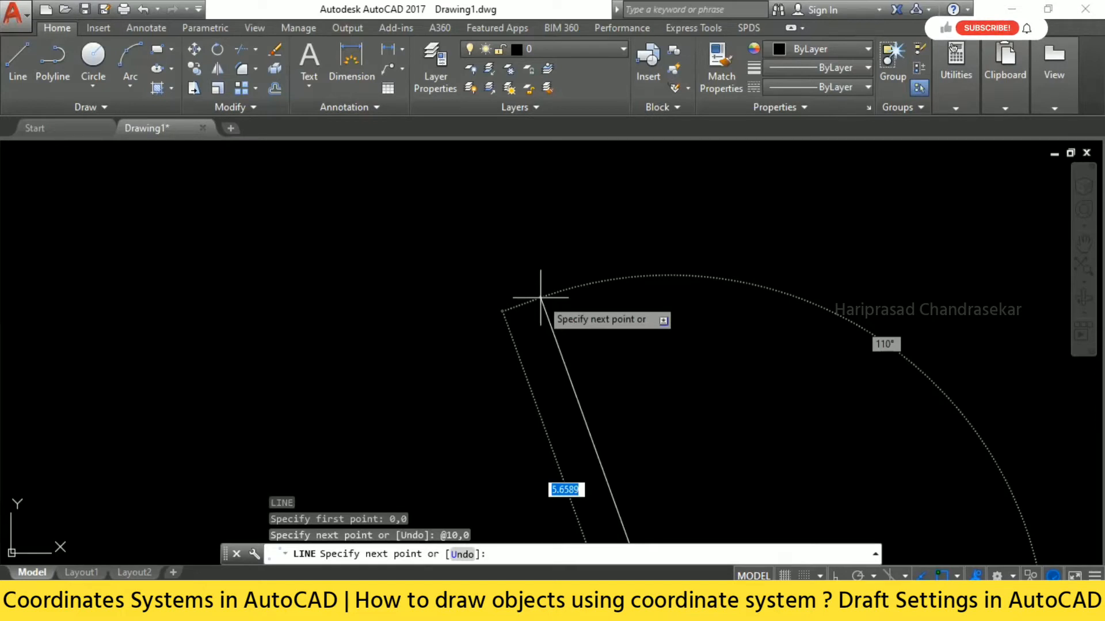
key("Escape")
scroll(484, 291, "down", 8)
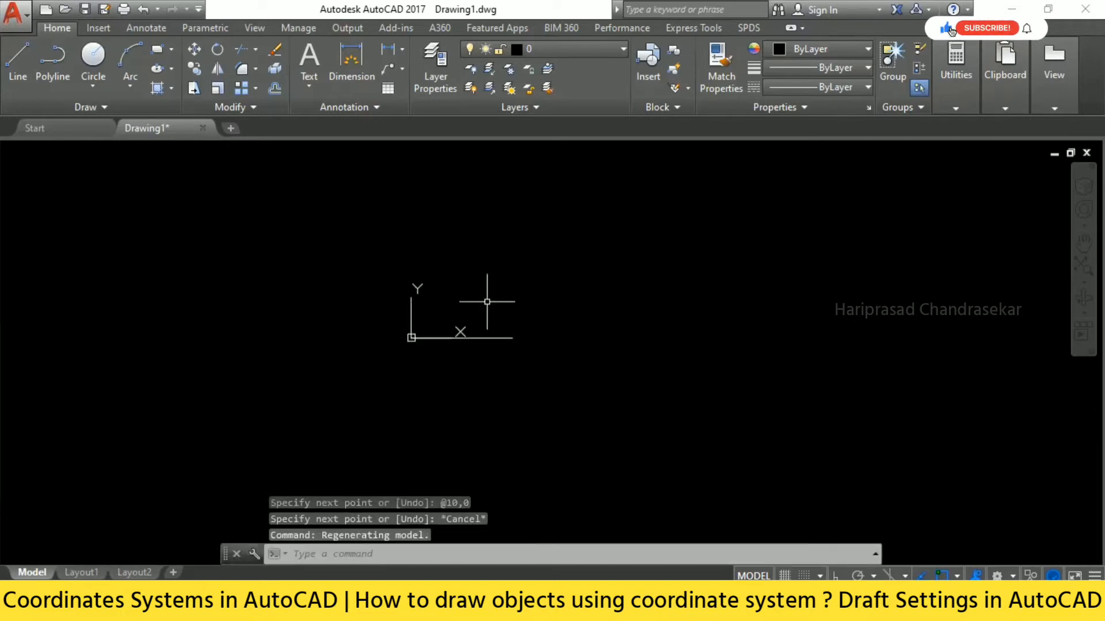
scroll(496, 311, "up", 4)
scroll(650, 304, "up", 2)
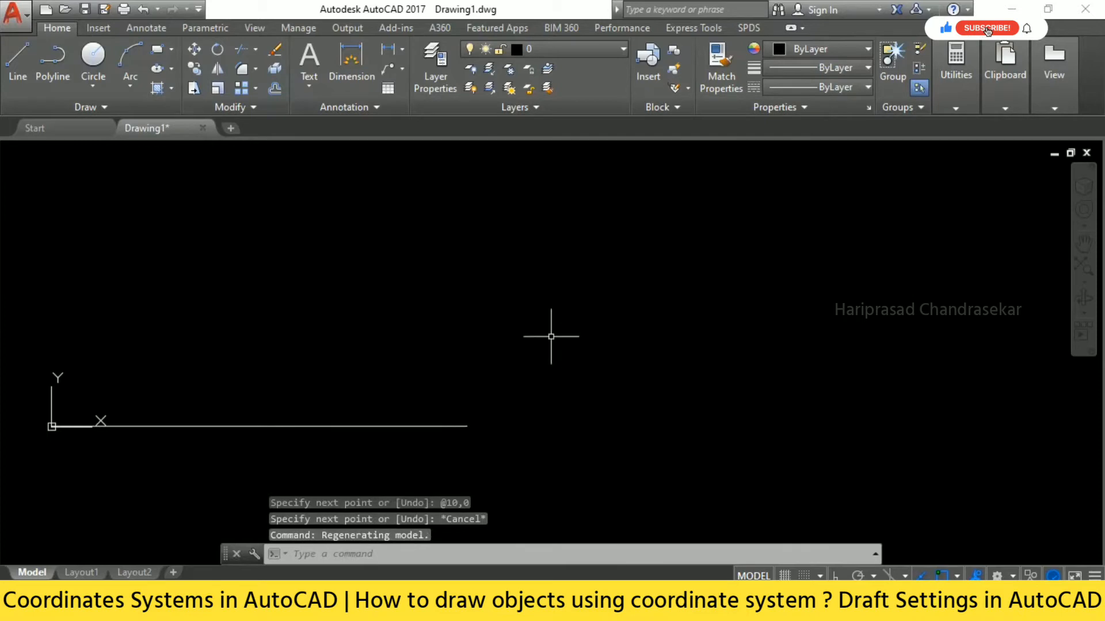
Set the dynamic pointer input in the drafting settings to absolute coordinates for second or next points.
type("DS")
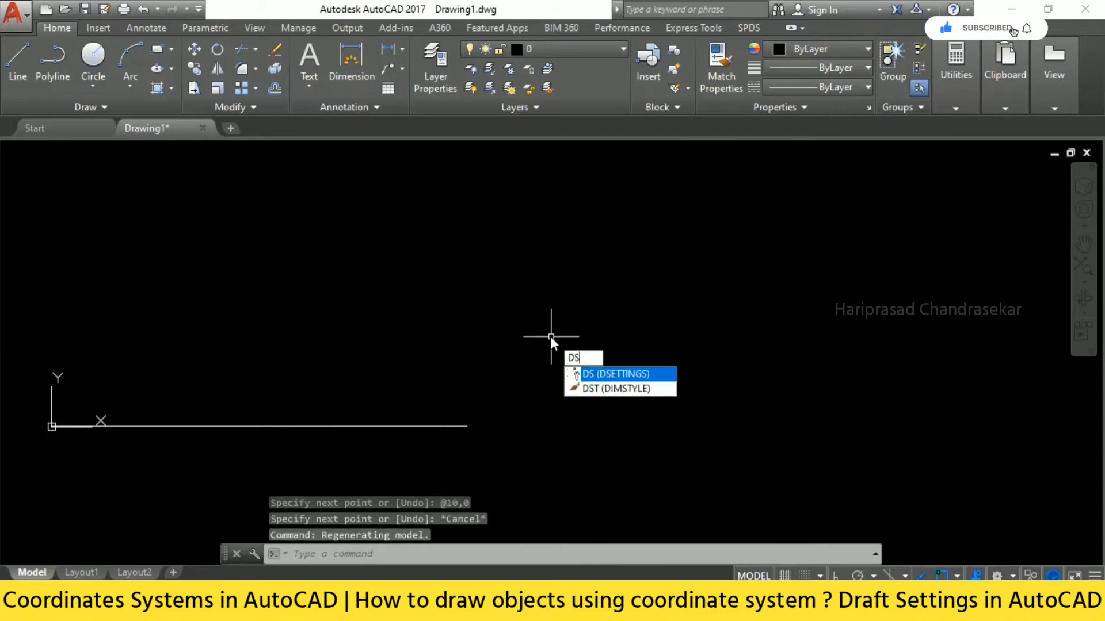
key("Return")
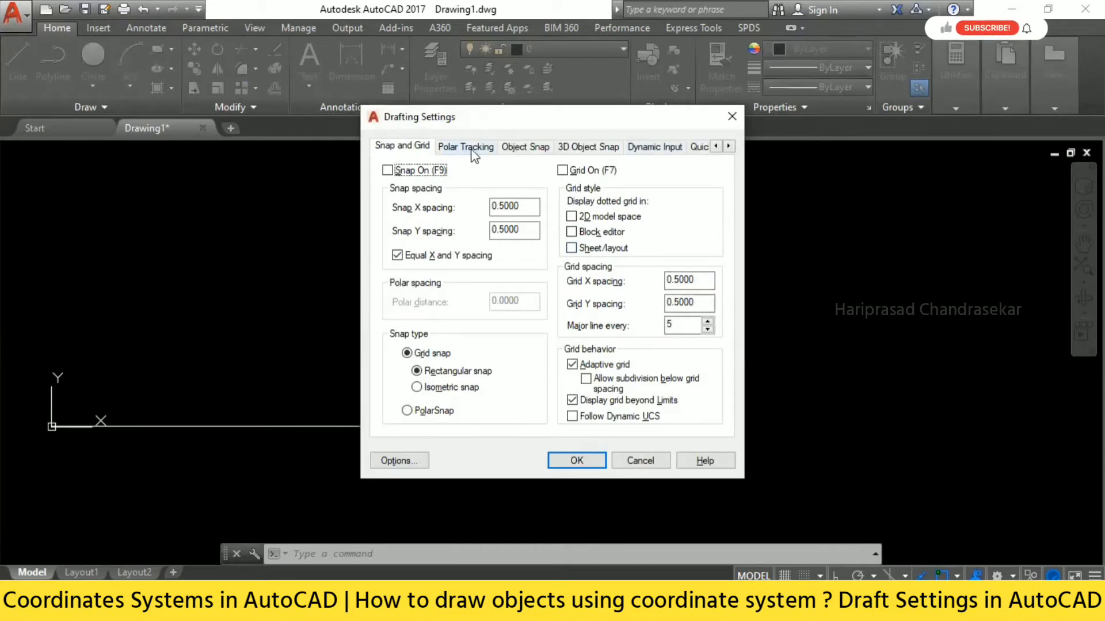
left_click(453, 149)
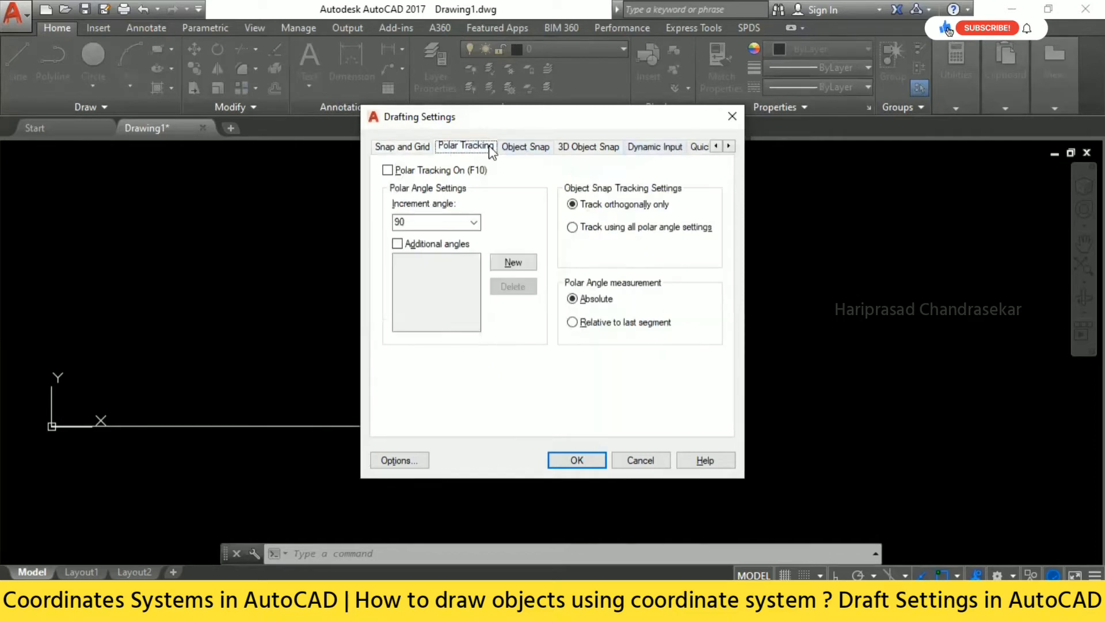
left_click(521, 148)
left_click(557, 148)
left_click(642, 148)
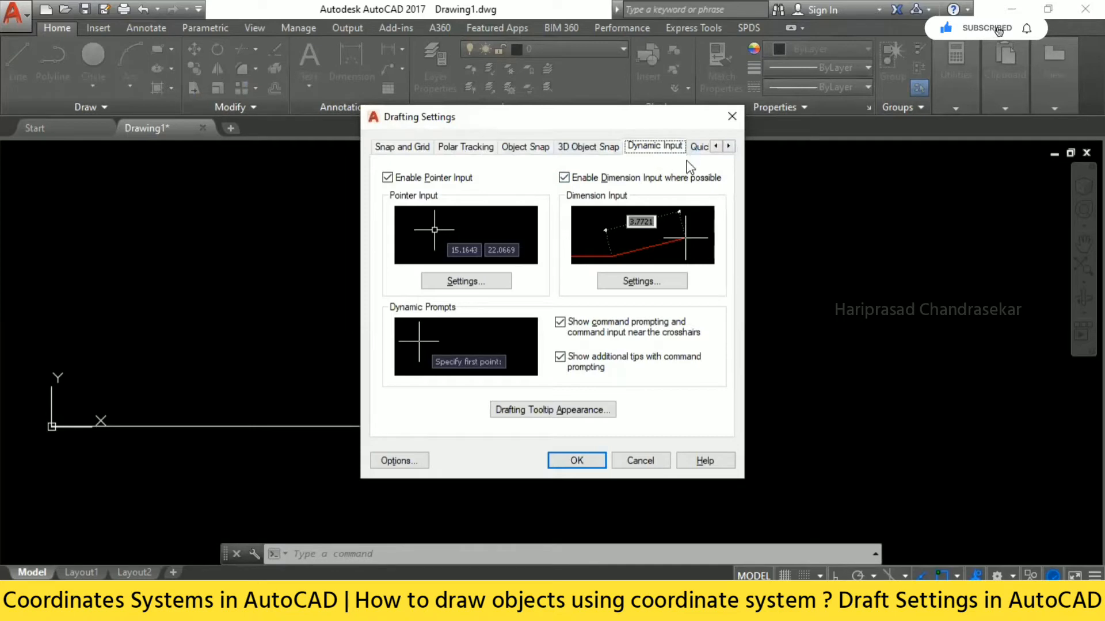
left_click(482, 277)
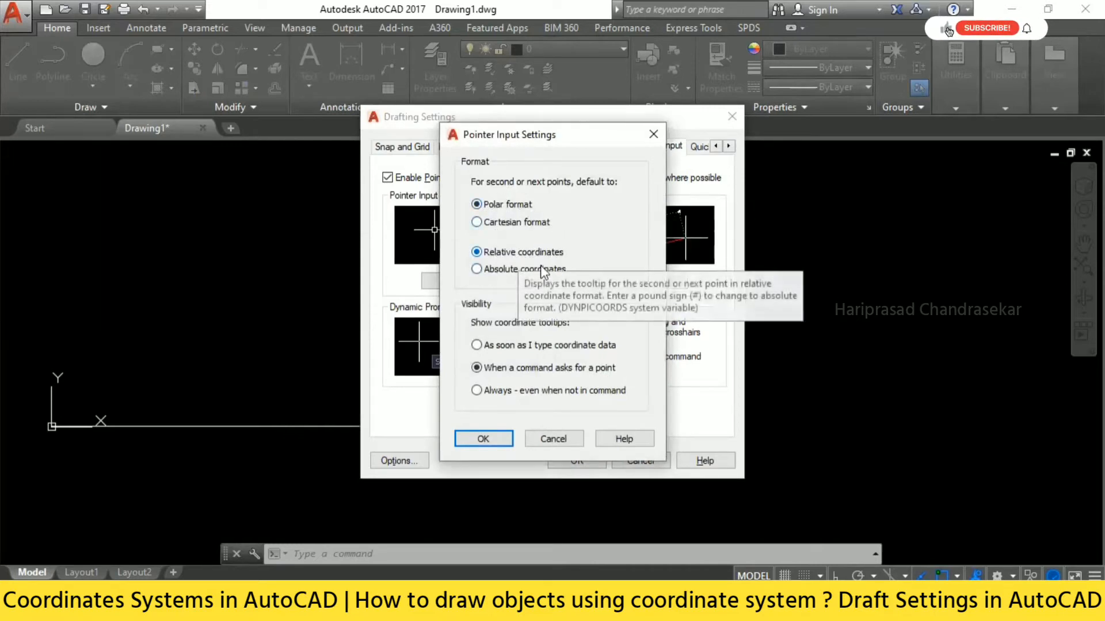
left_click(477, 270)
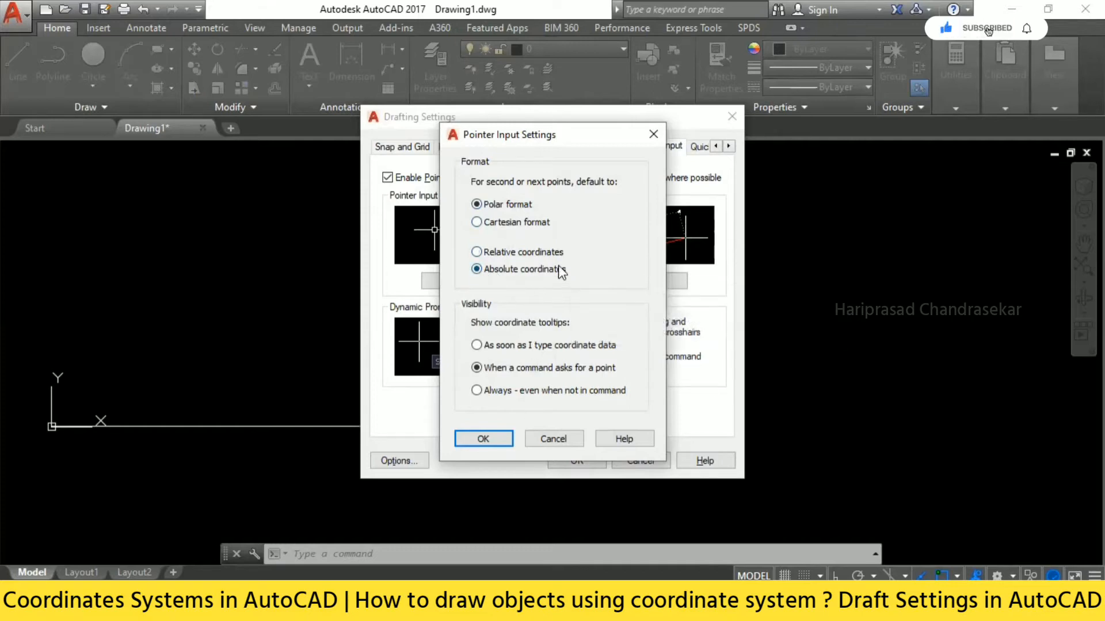
left_click(483, 439)
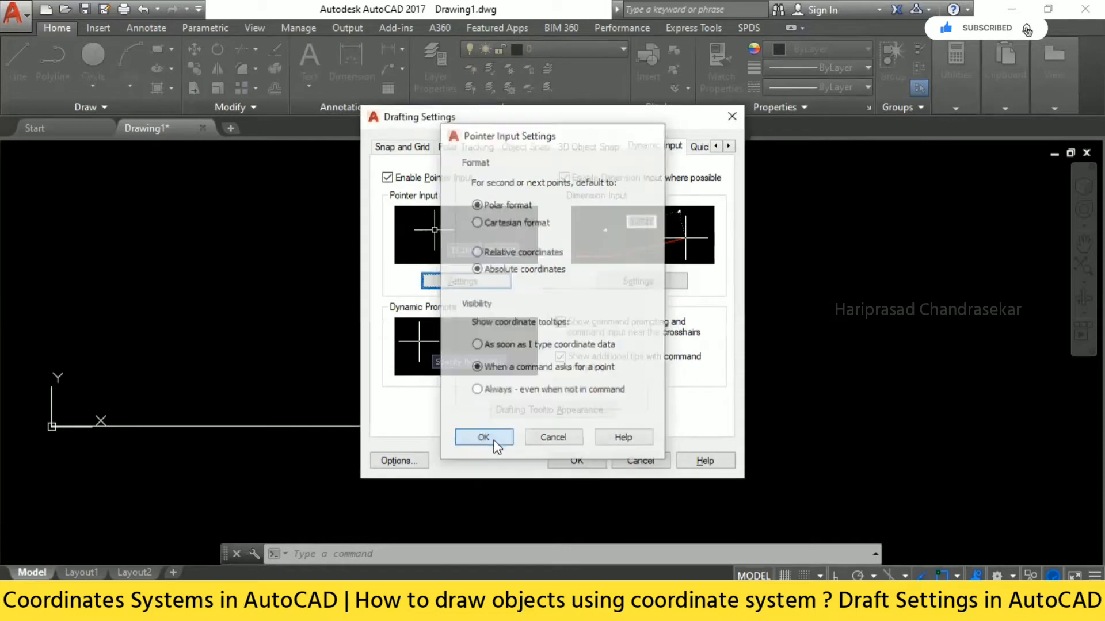
left_click(577, 461)
Erase the horizontal line that starts at the origin.
left_click(523, 375)
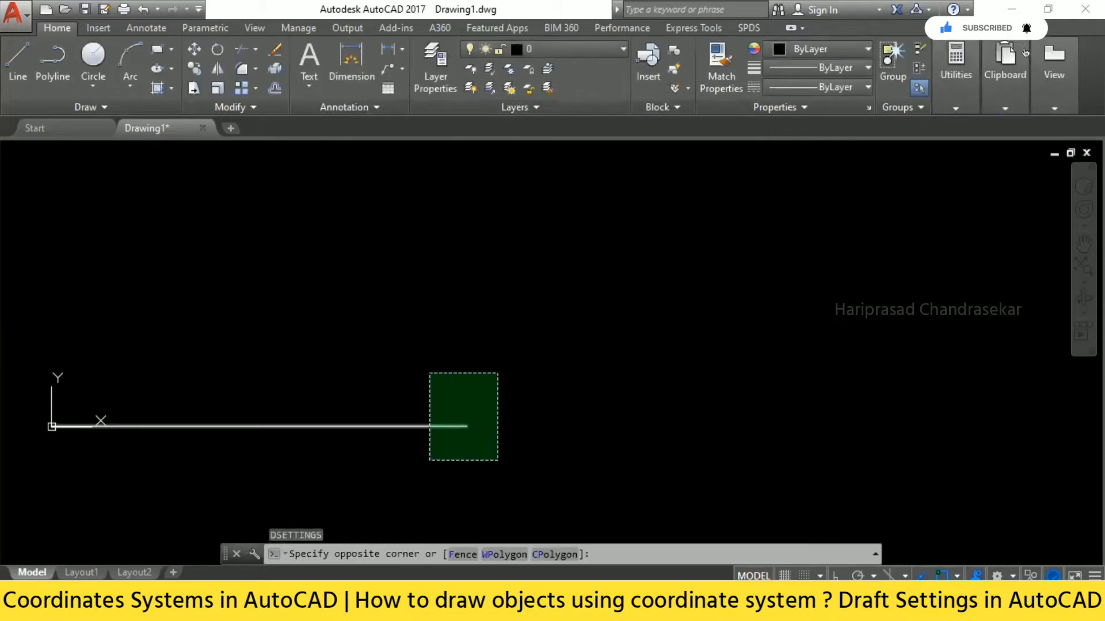
left_click(430, 458)
key("Delete")
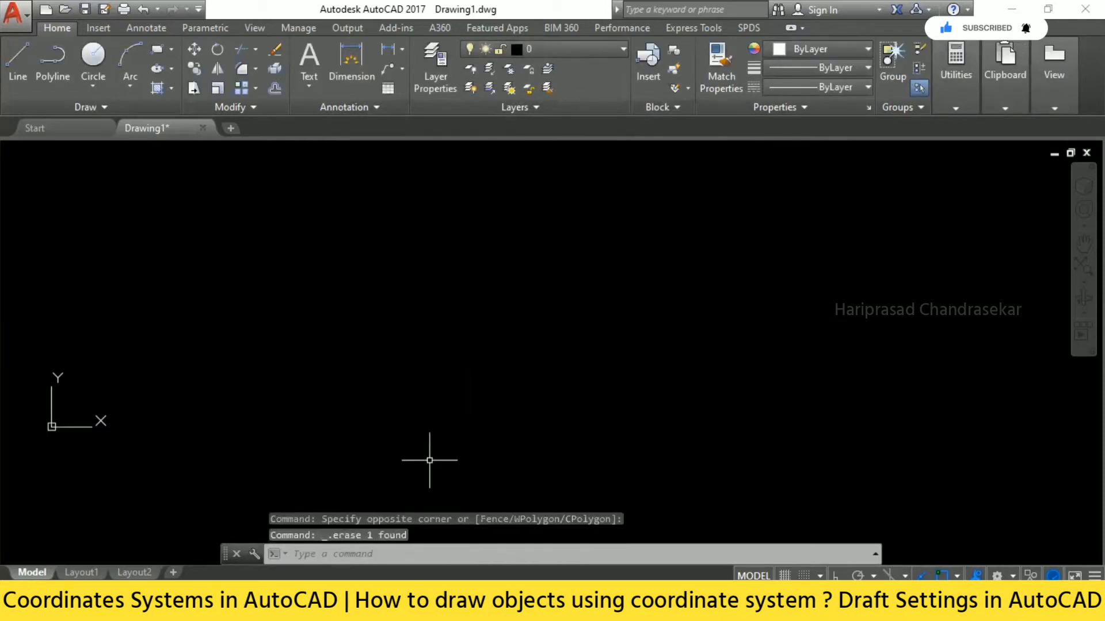
Draw the rectangle's bottom edge as a line from 0,0 to 10,0 in absolute coordinates.
type("l")
key("Return")
type("0")
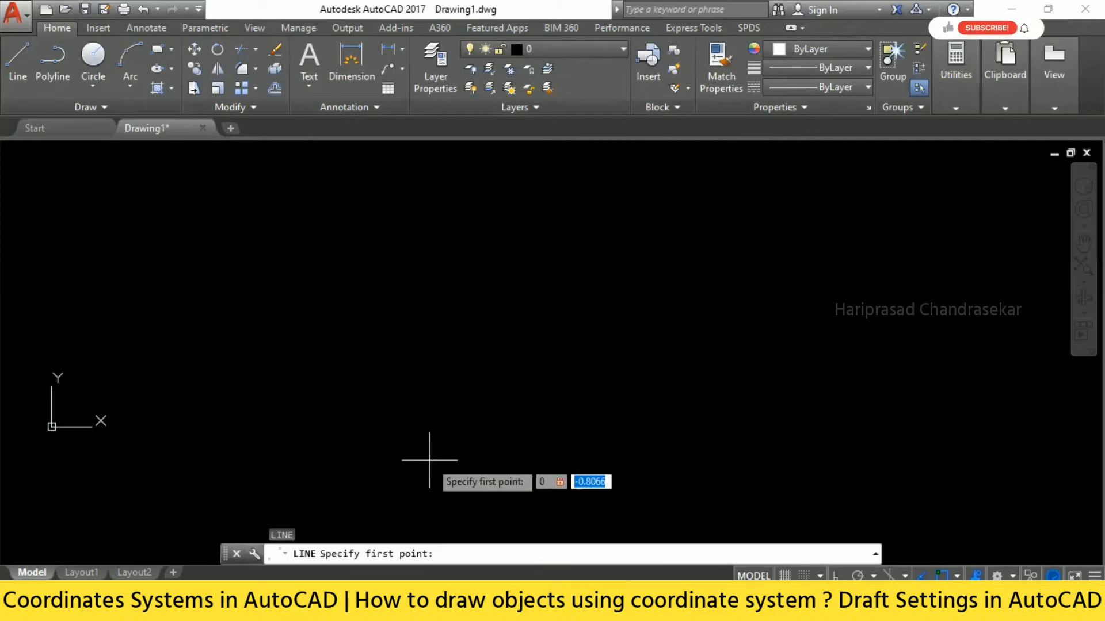
type(",0")
key("Return")
type("10,0")
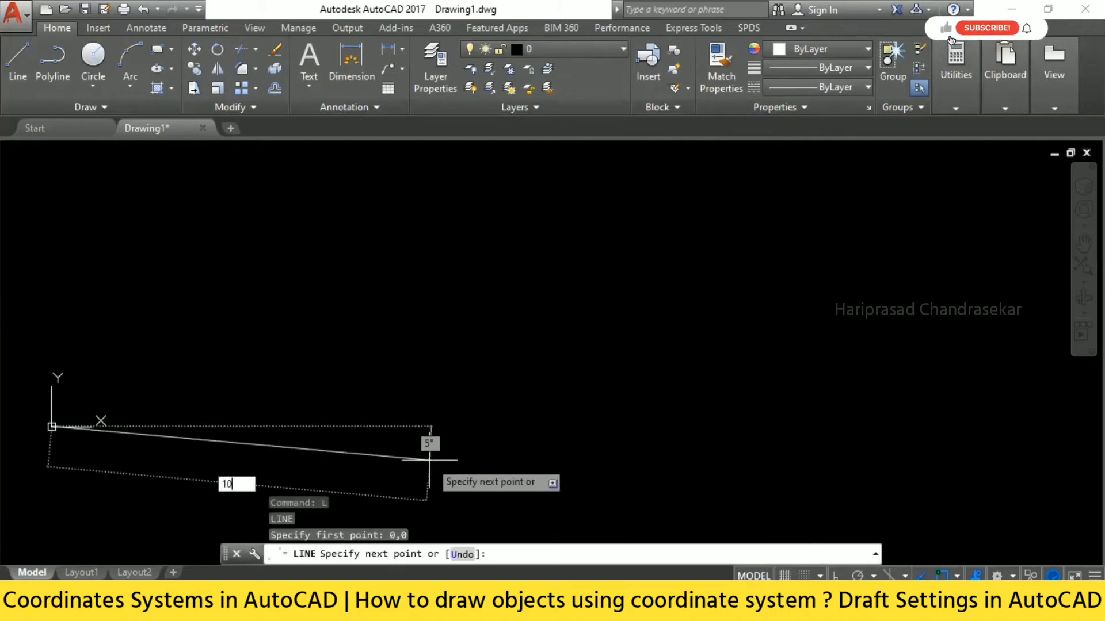
key("Return")
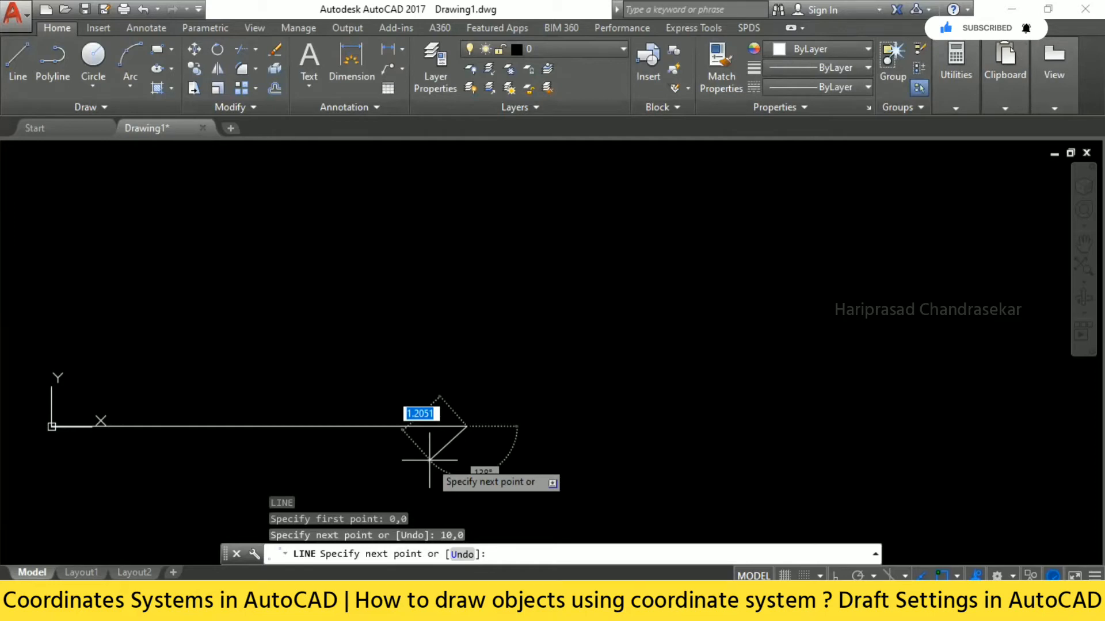
Continue the line through absolute points 10,5 and 0,5 and close it into a rectangle.
type("10,5")
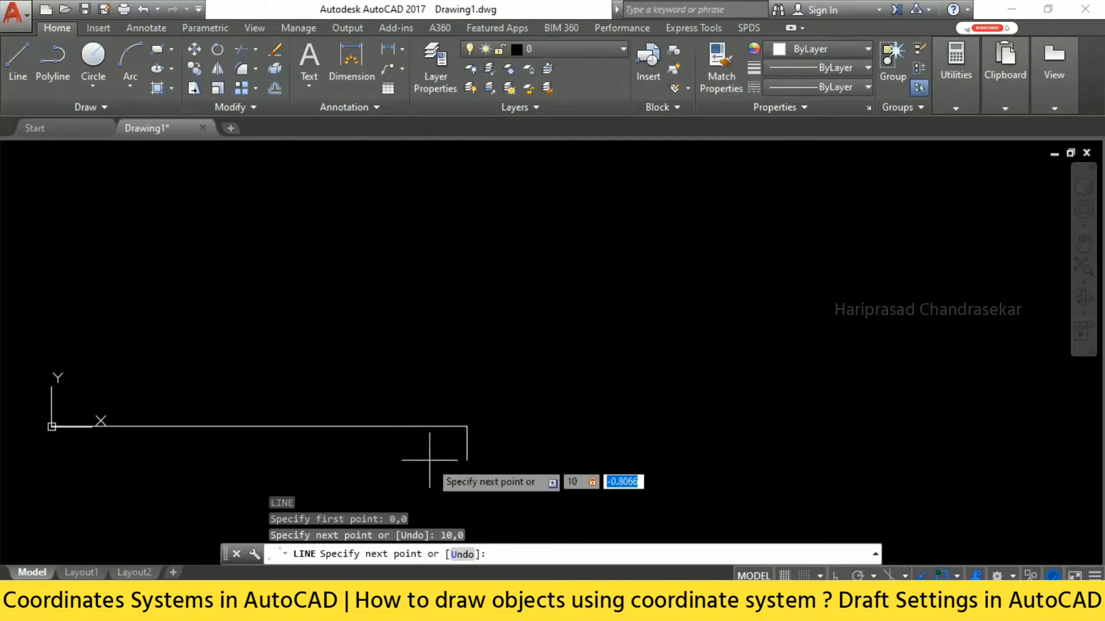
key("Return")
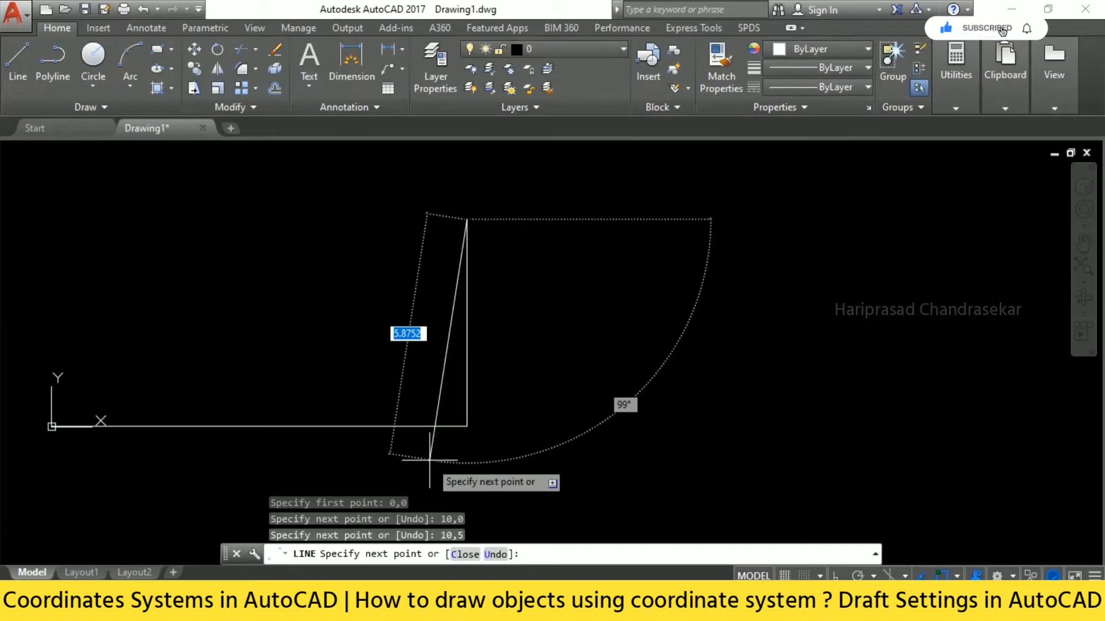
type("0,5")
key("Return")
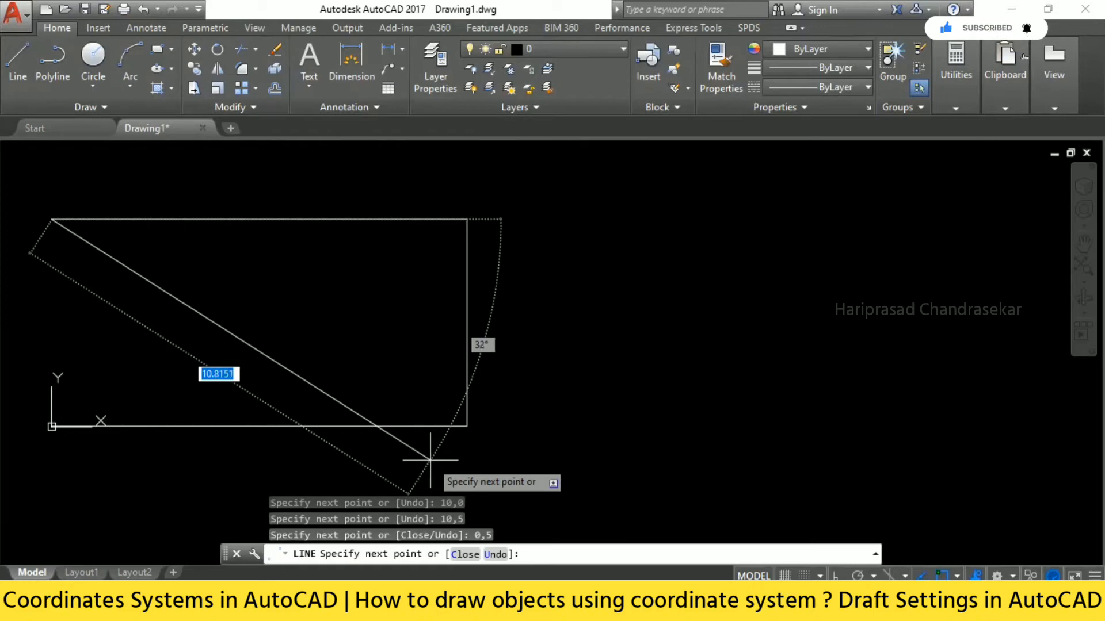
type("c")
key("Return")
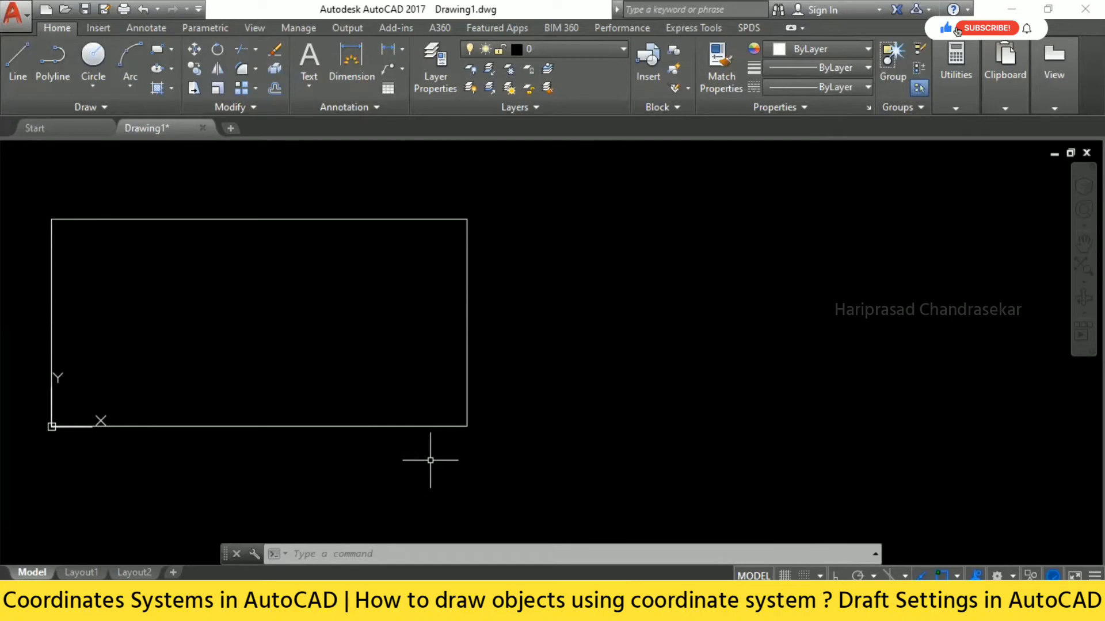
Draw a separate line from the rectangle's upper-right corner at 10,5 to absolute point 15,5.
mouse_move(626, 365)
middle_mouse_down()
mouse_move(614, 380)
mouse_move(621, 368)
mouse_move(628, 386)
middle_mouse_up()
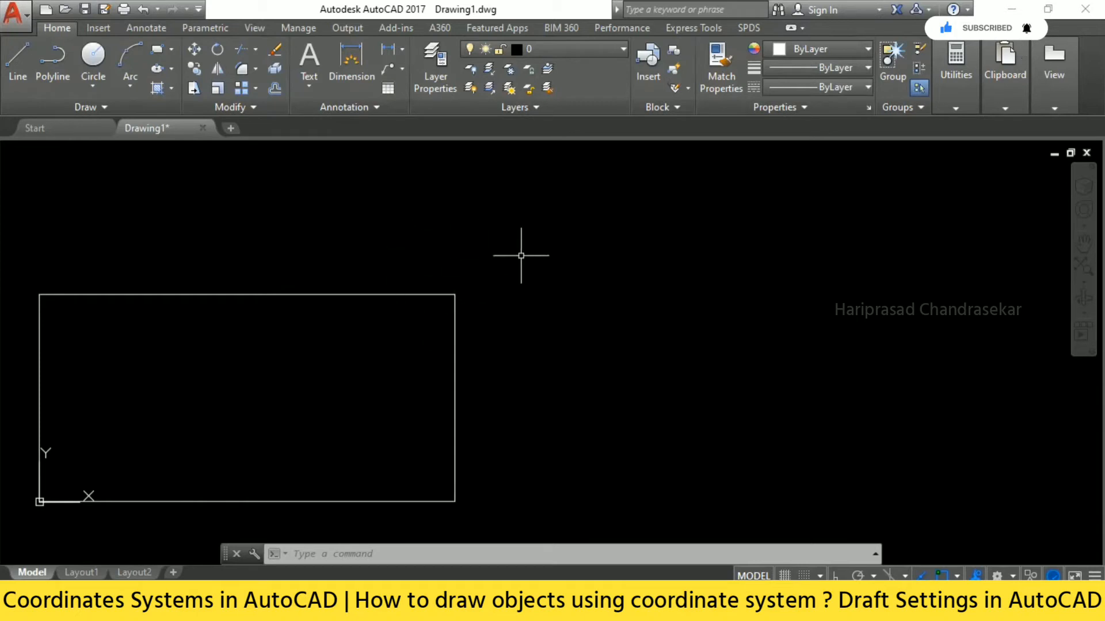
type("L")
key("Return")
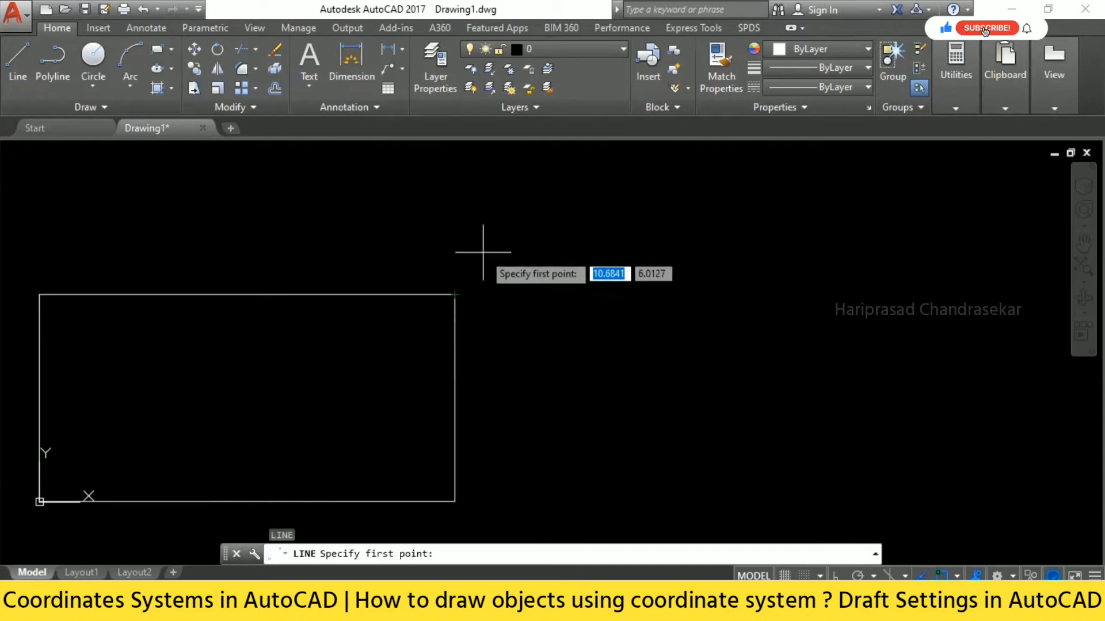
type("10")
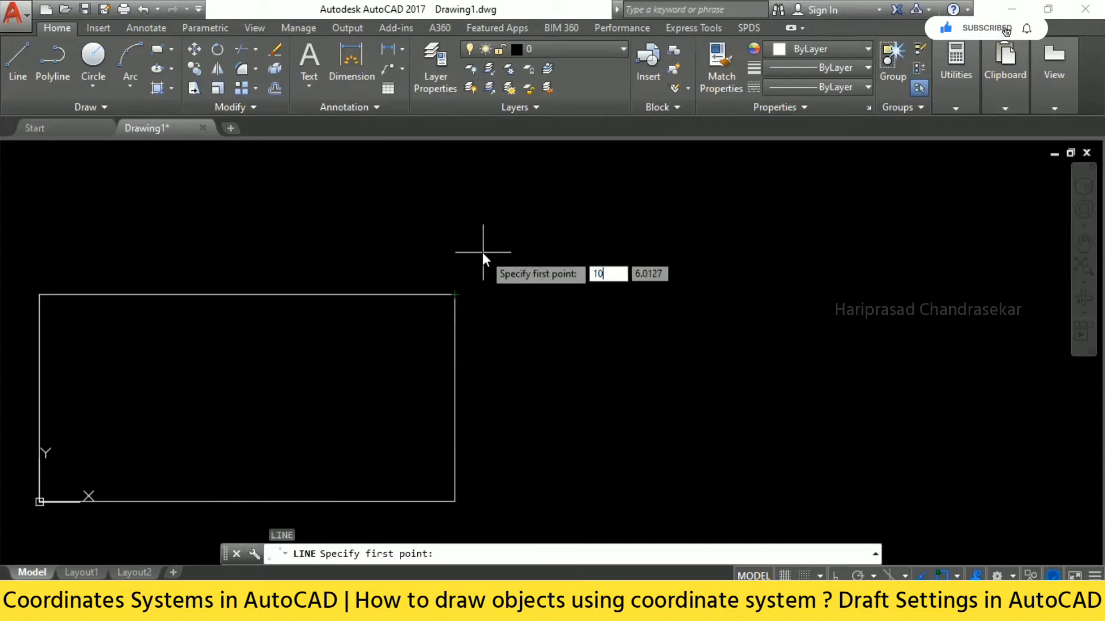
key("Tab")
type("5")
key("Return")
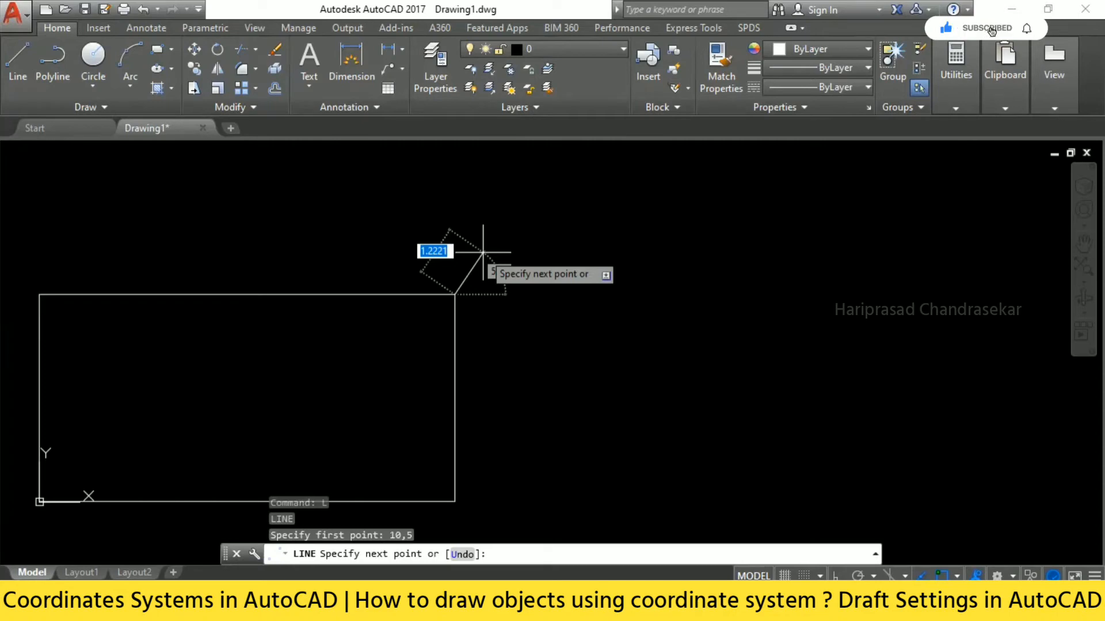
type("15")
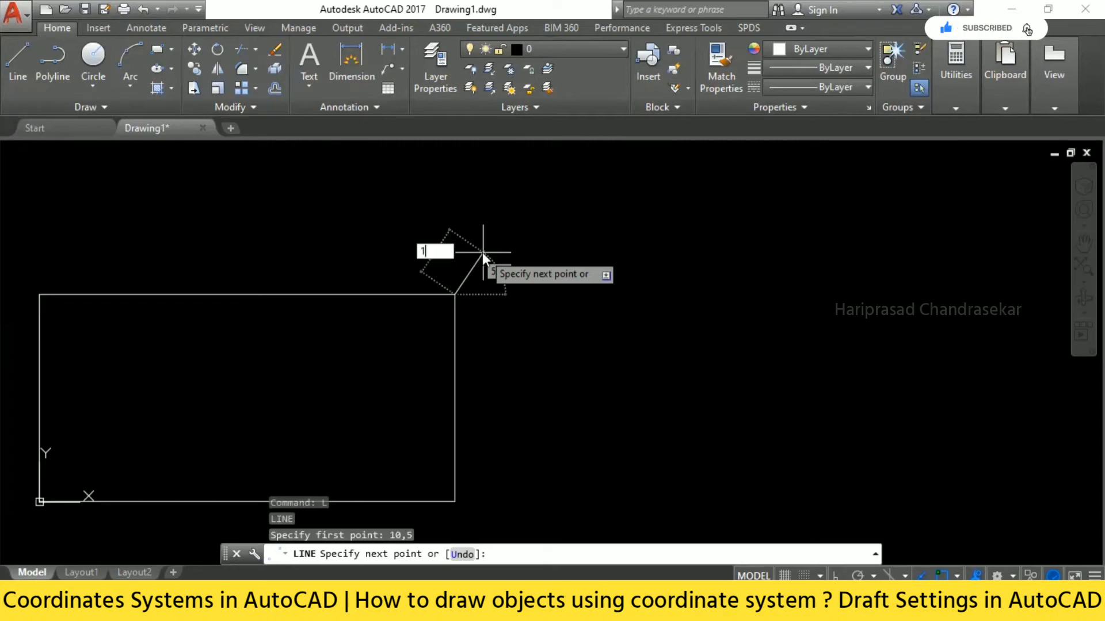
key("Tab")
type("5")
key("Return")
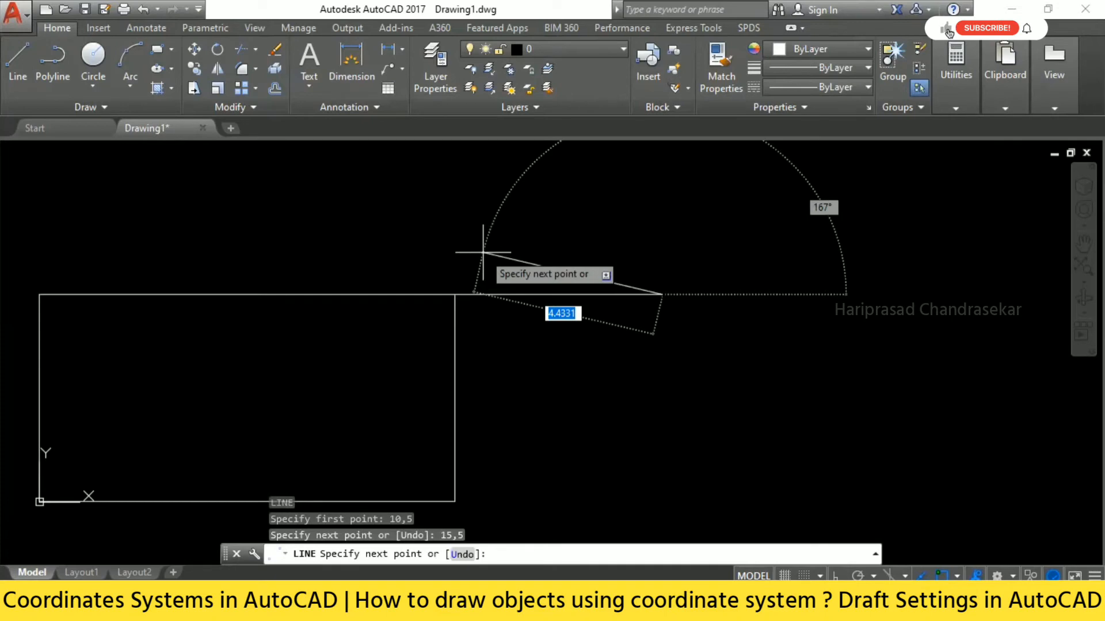
key("Escape")
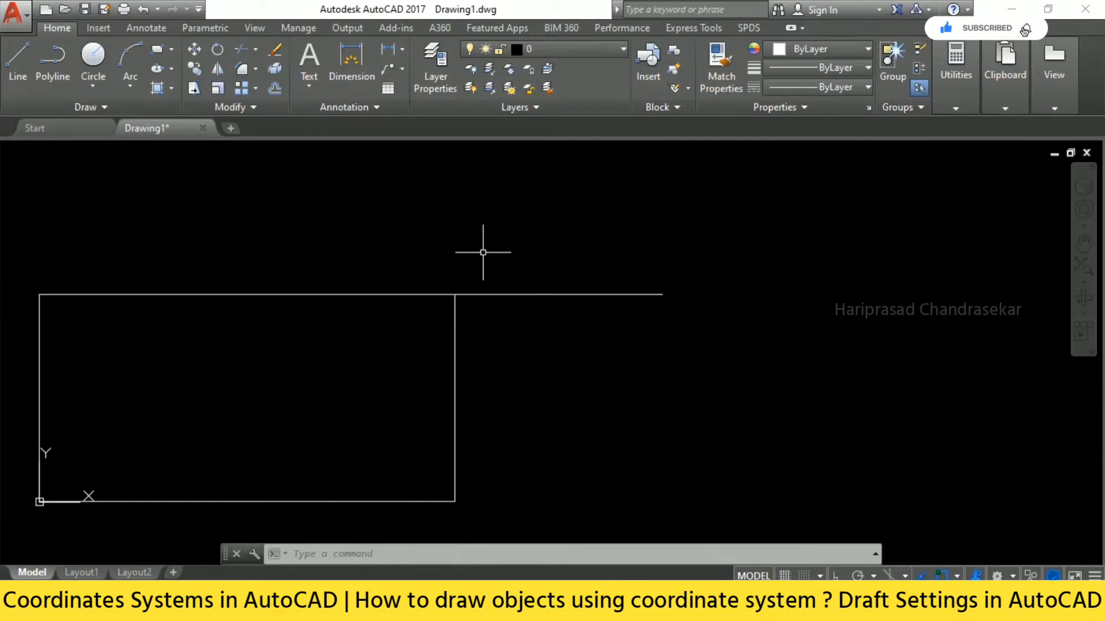
scroll(582, 247, "down", 2)
middle_click_drag(690, 224, 557, 239)
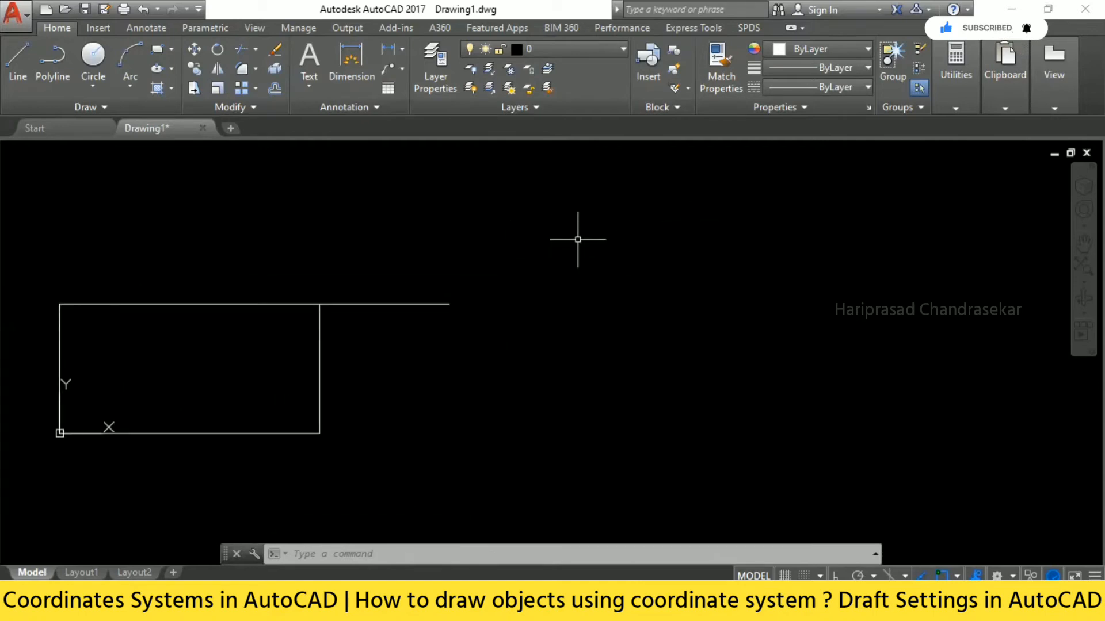
type("l")
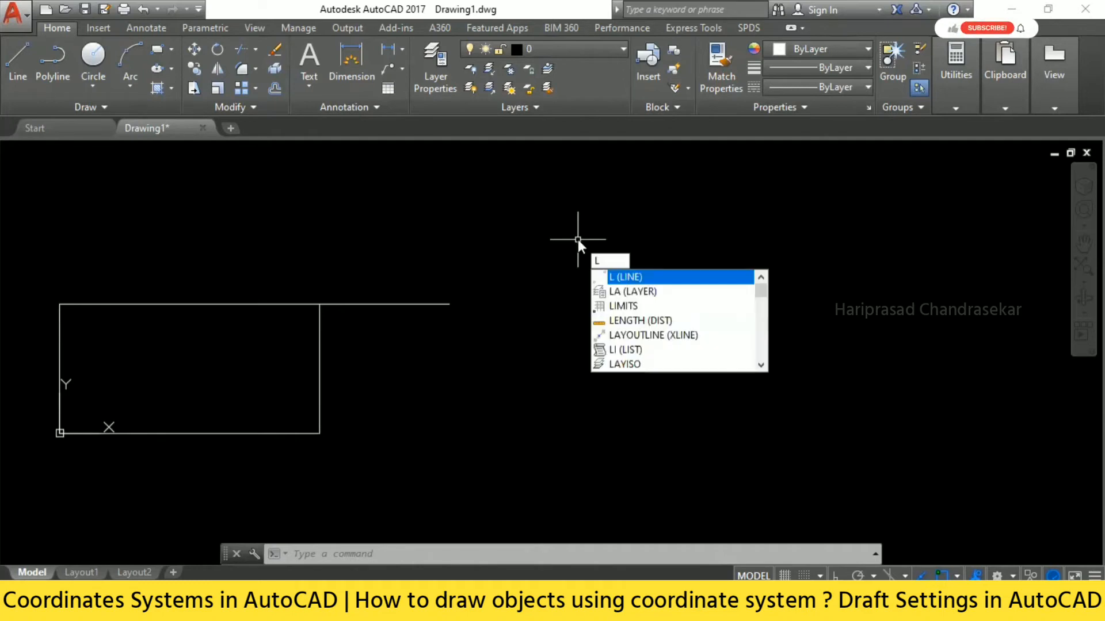
key("Return")
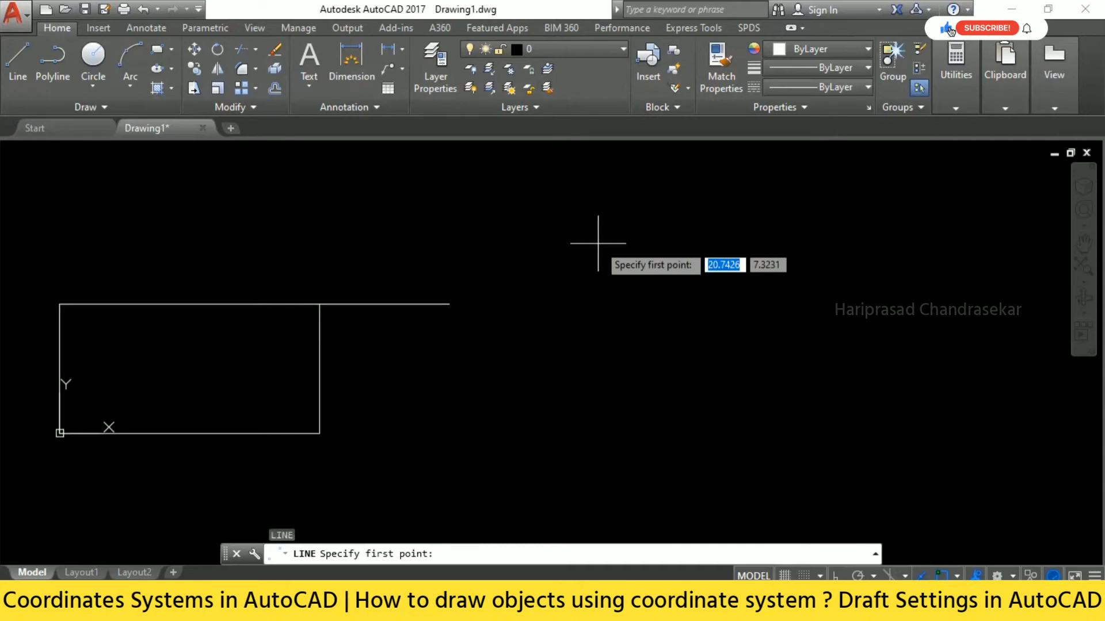
left_click(449, 304)
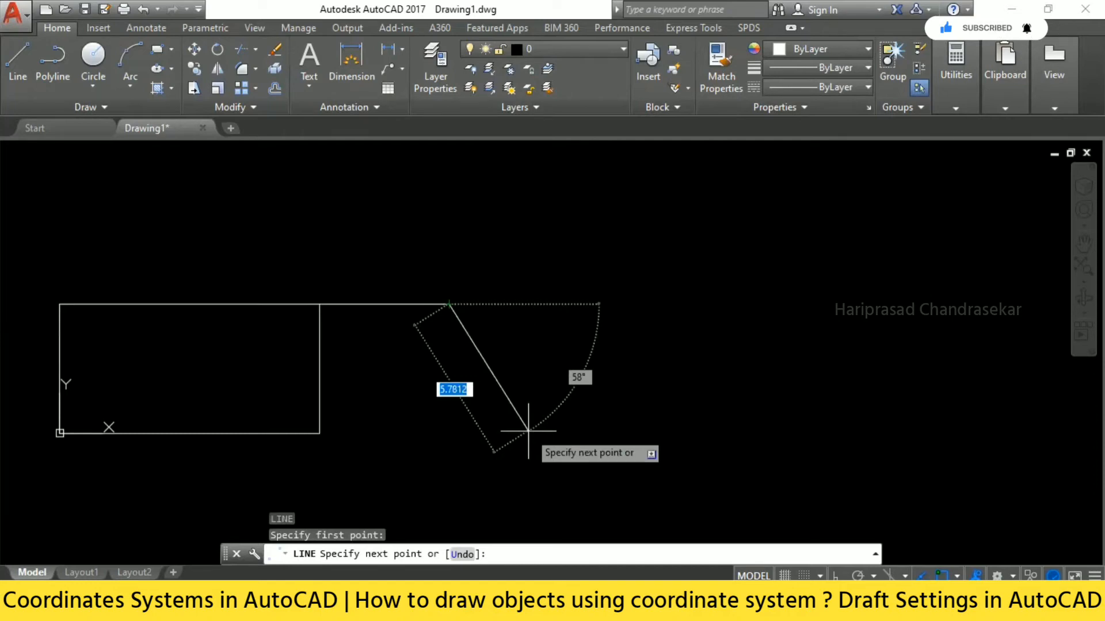
type("@")
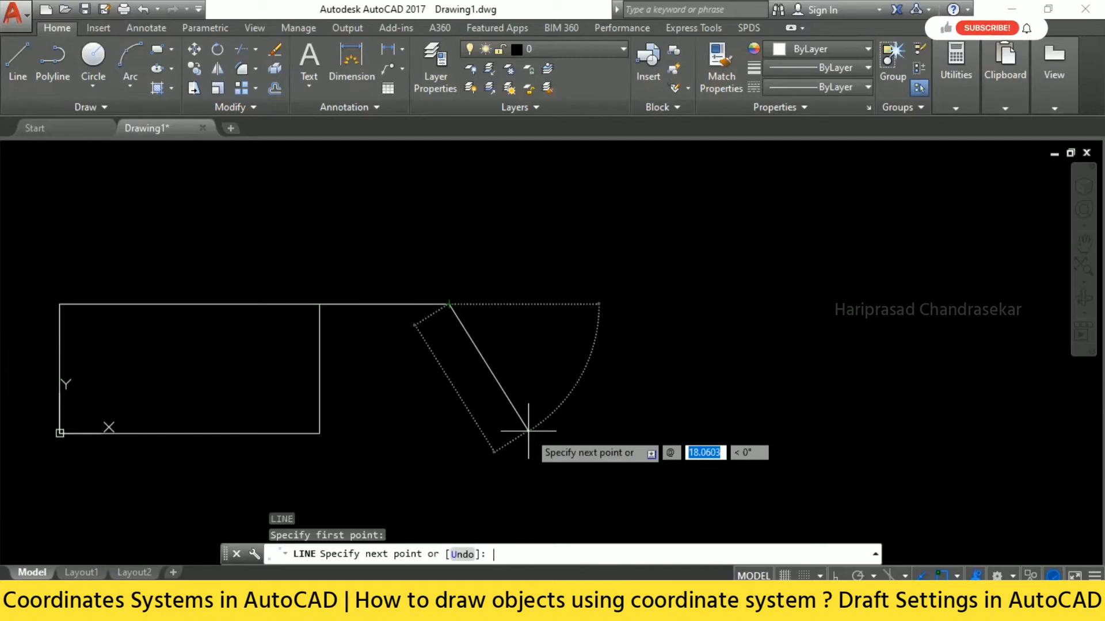
type("10")
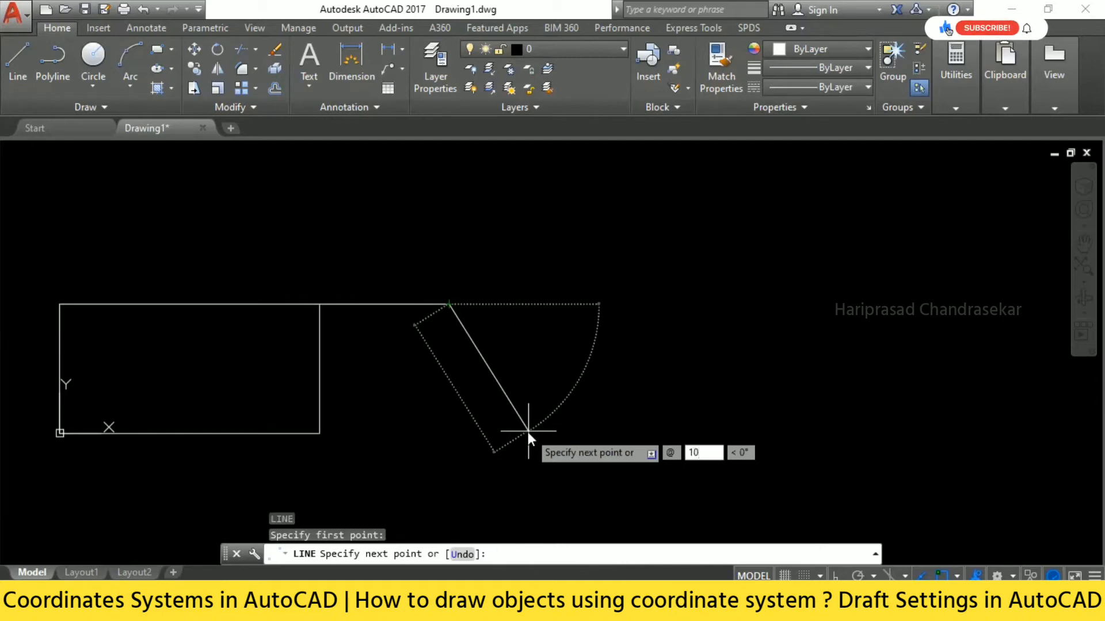
type(",0")
key("Return")
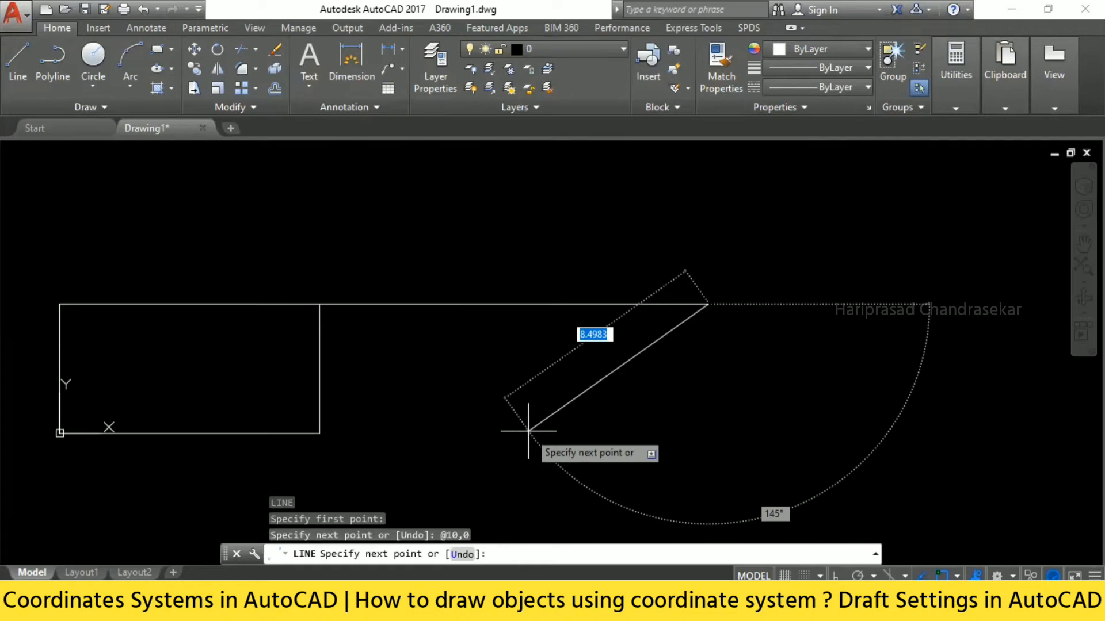
Continue the line through relative points @0,5 and @-10,0 for the second rectangle's right and top edges.
type("@")
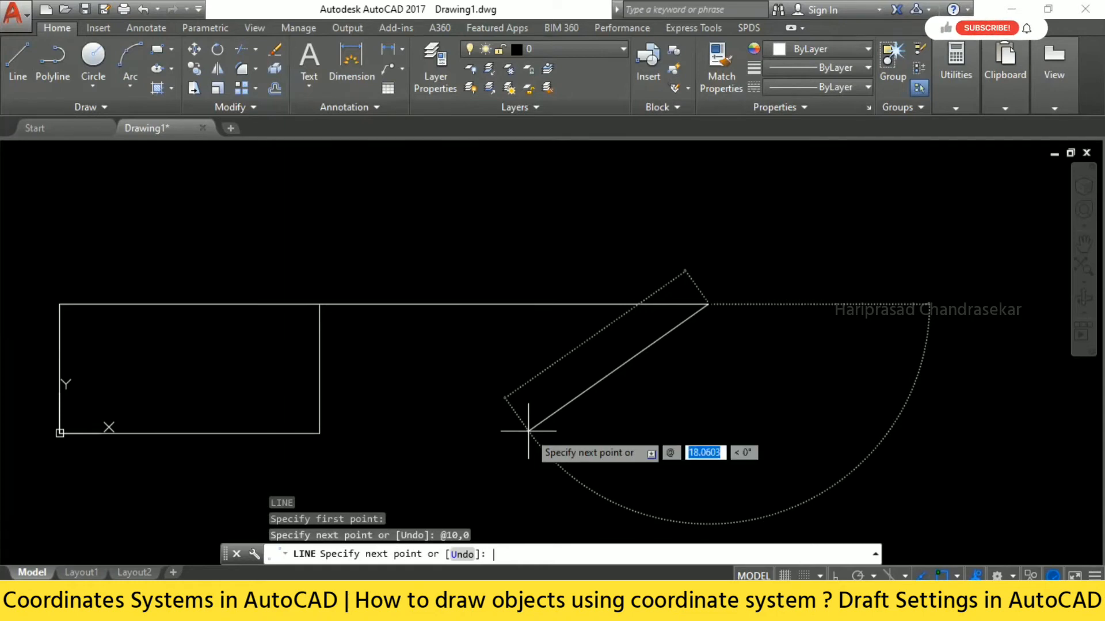
type("0")
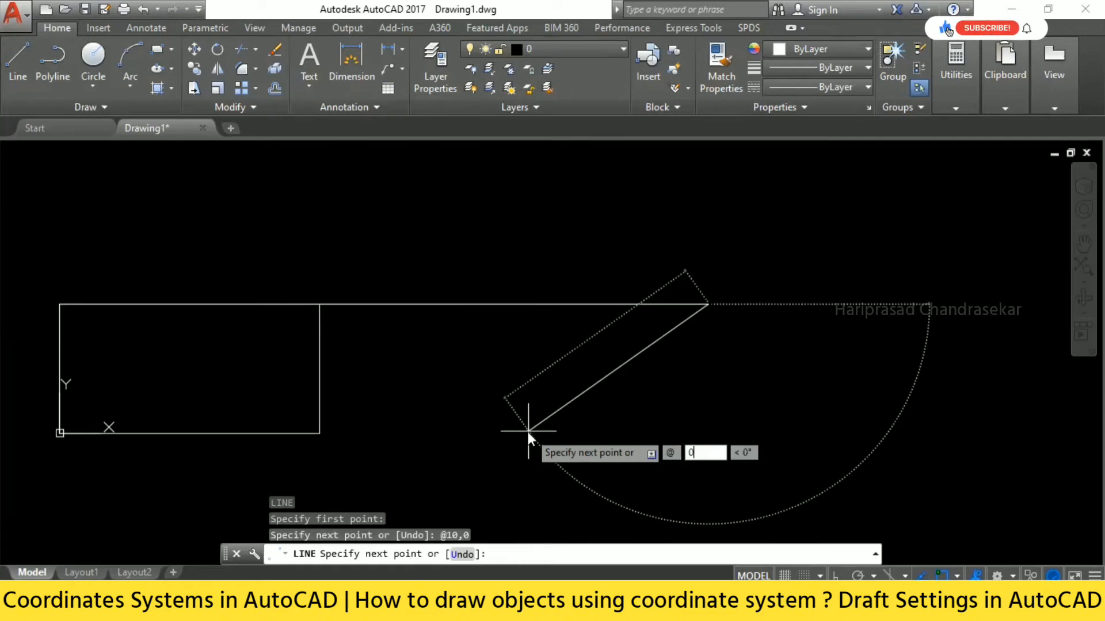
type(",5")
key("Return")
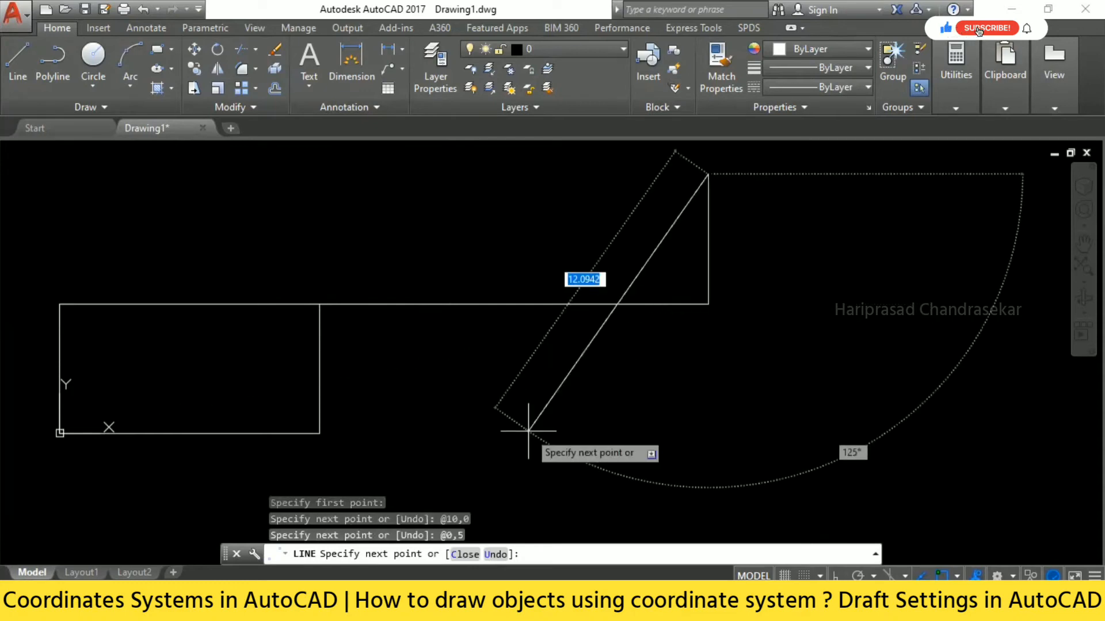
type("@")
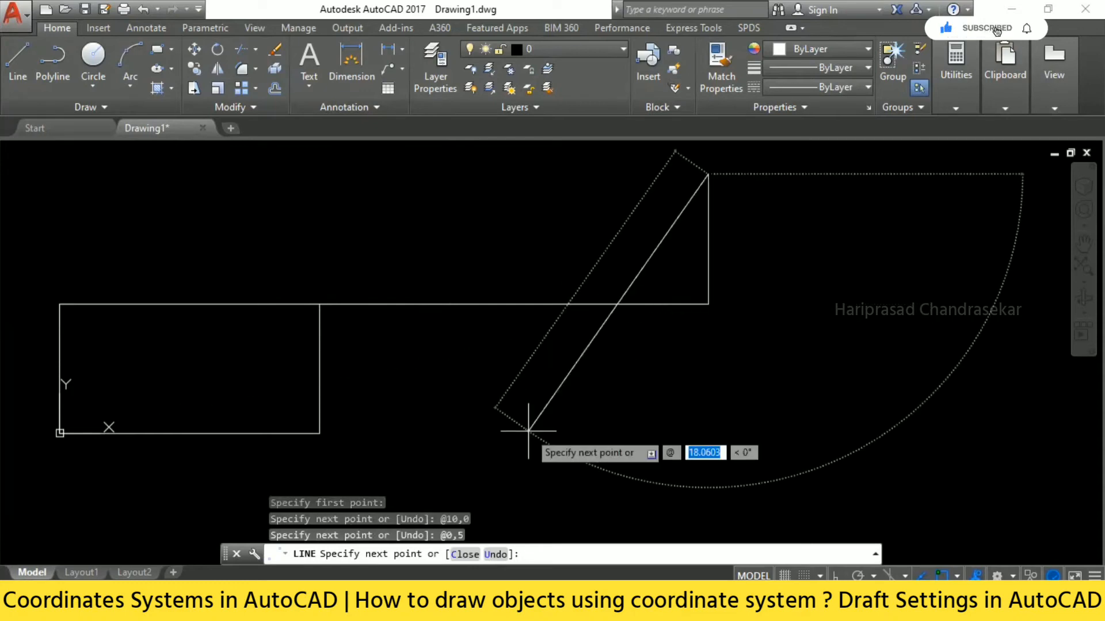
type("-1")
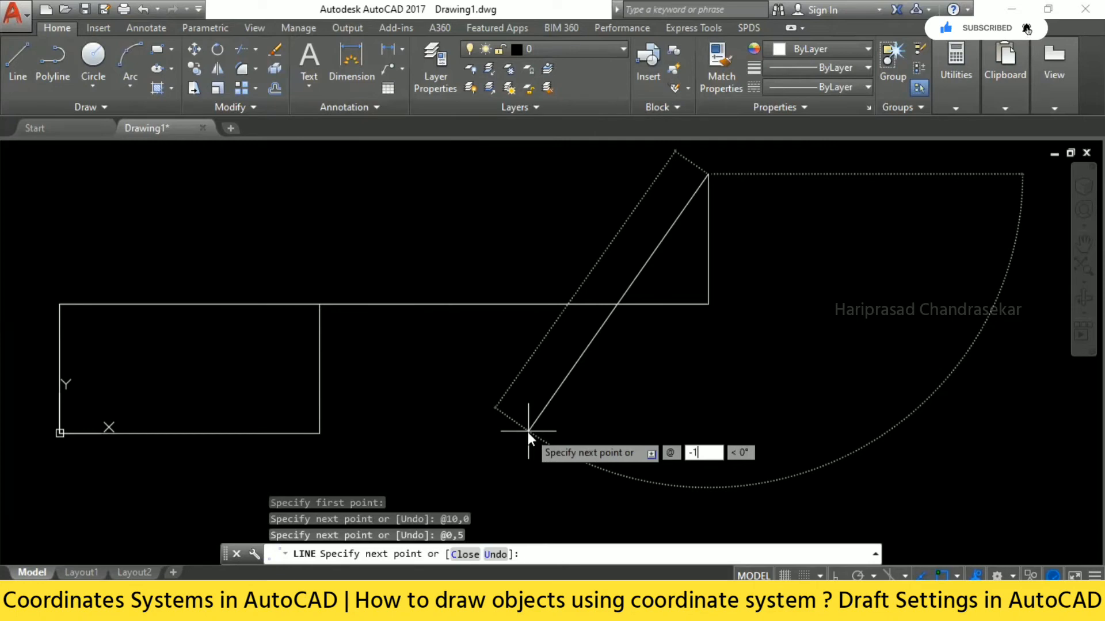
type("0,0")
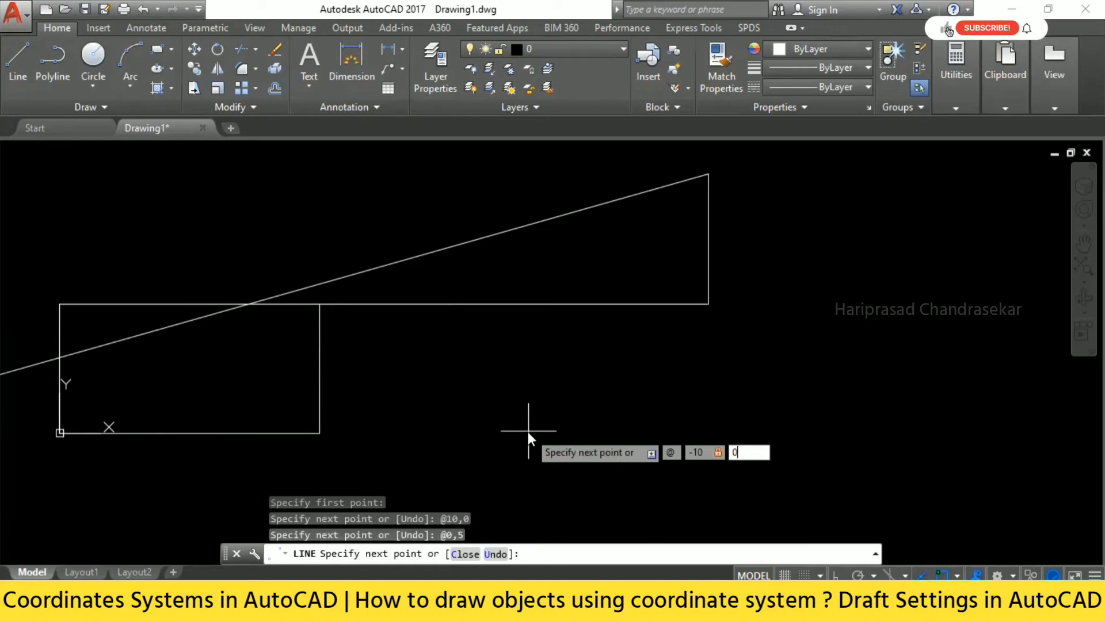
key("Return")
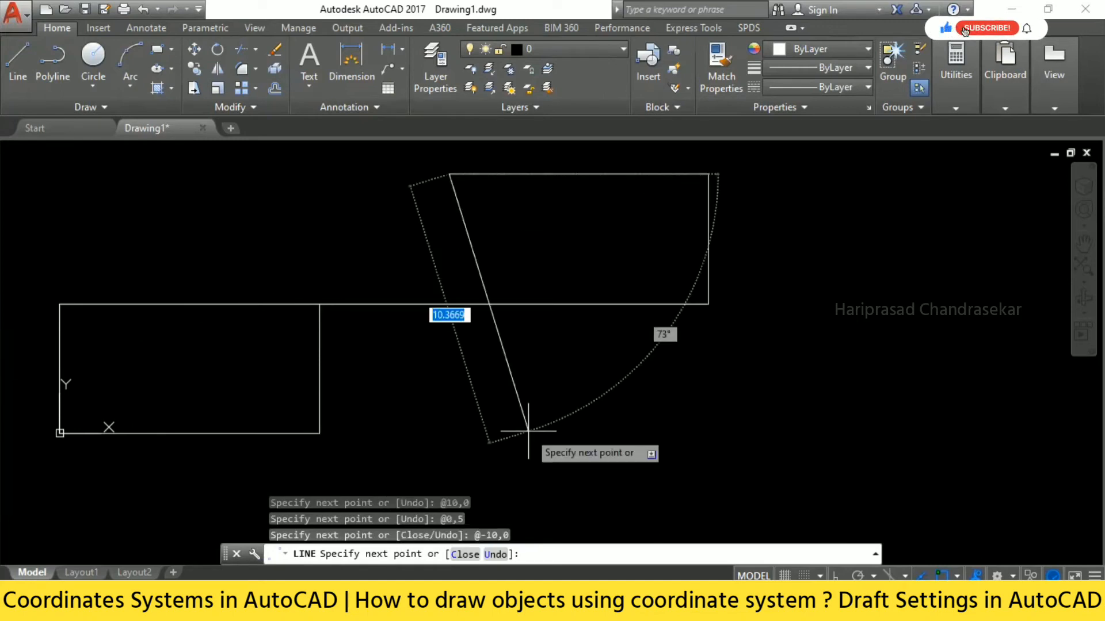
Complete the second rectangle's left edge with relative point @0,-5 and end the Line command.
type("@")
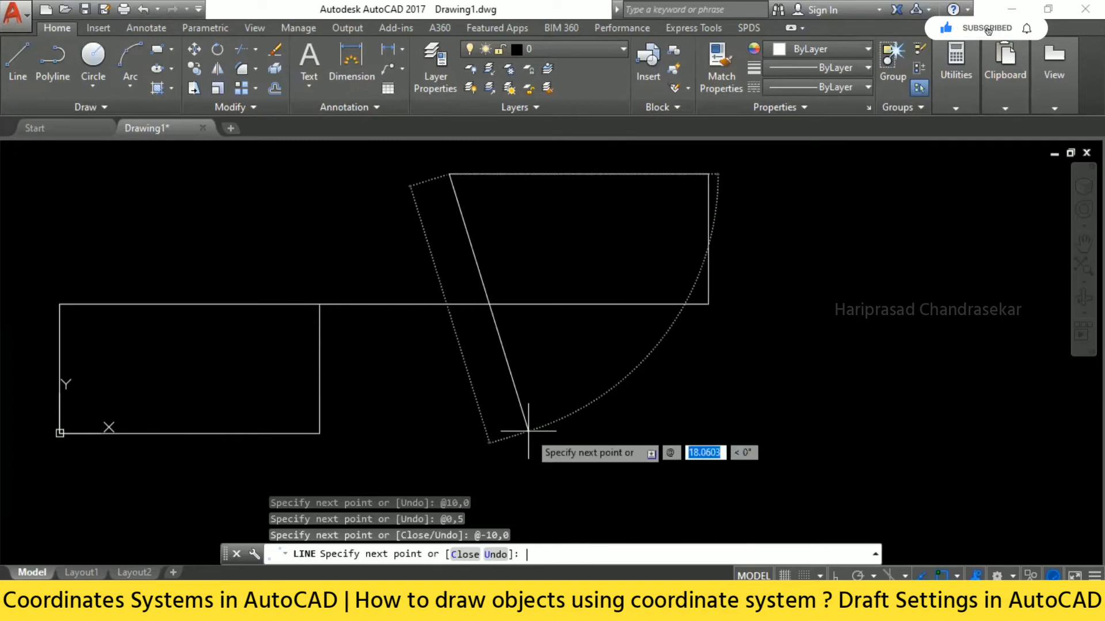
type("0,-5")
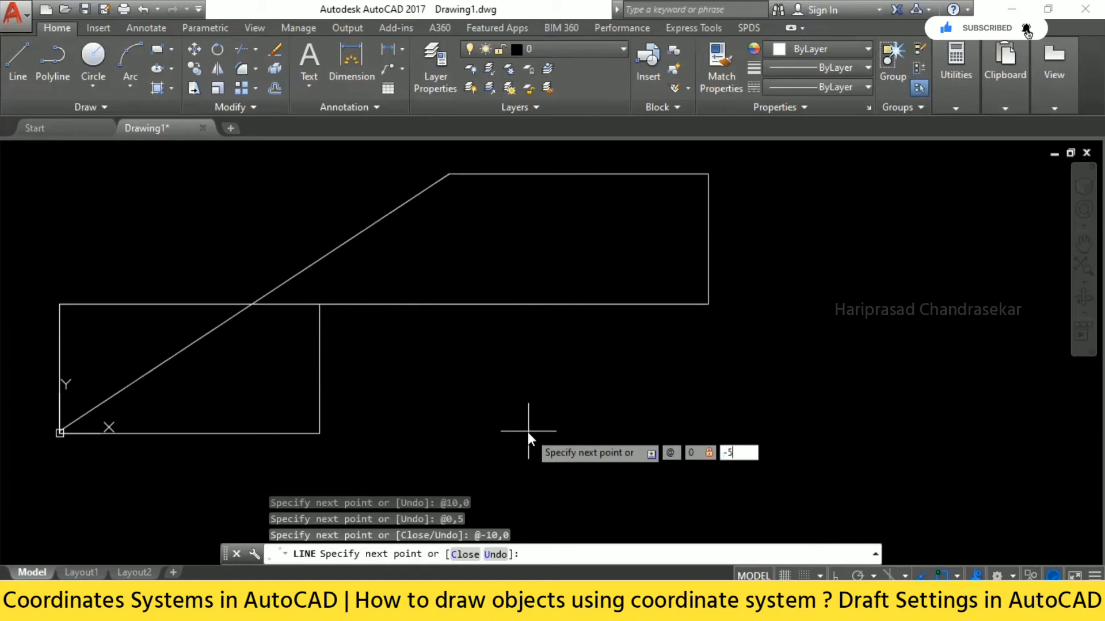
key("Return")
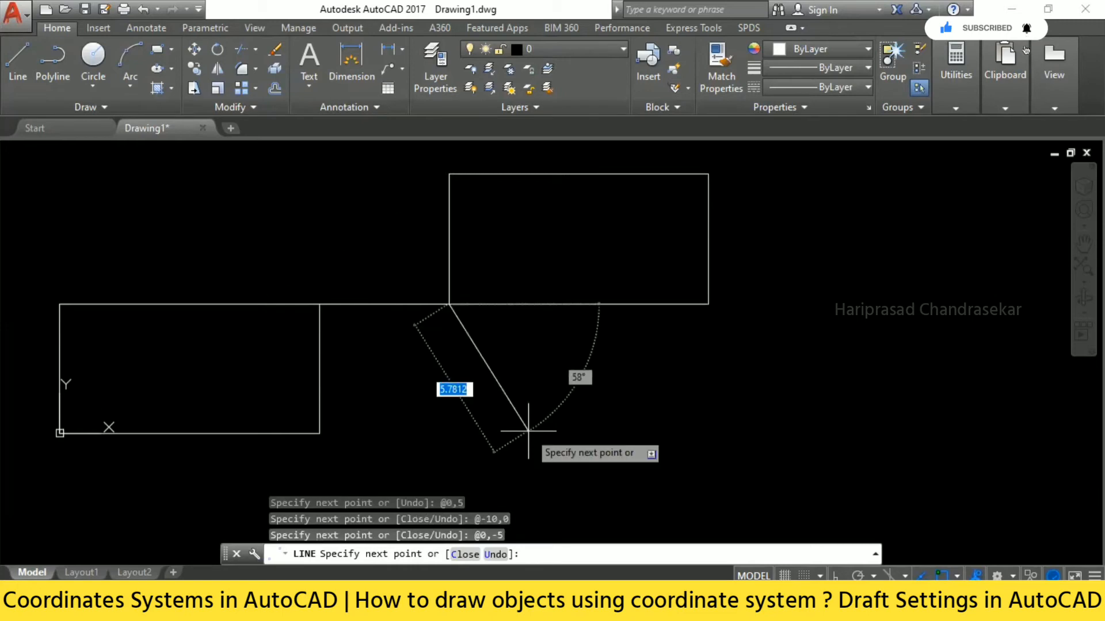
key("Escape")
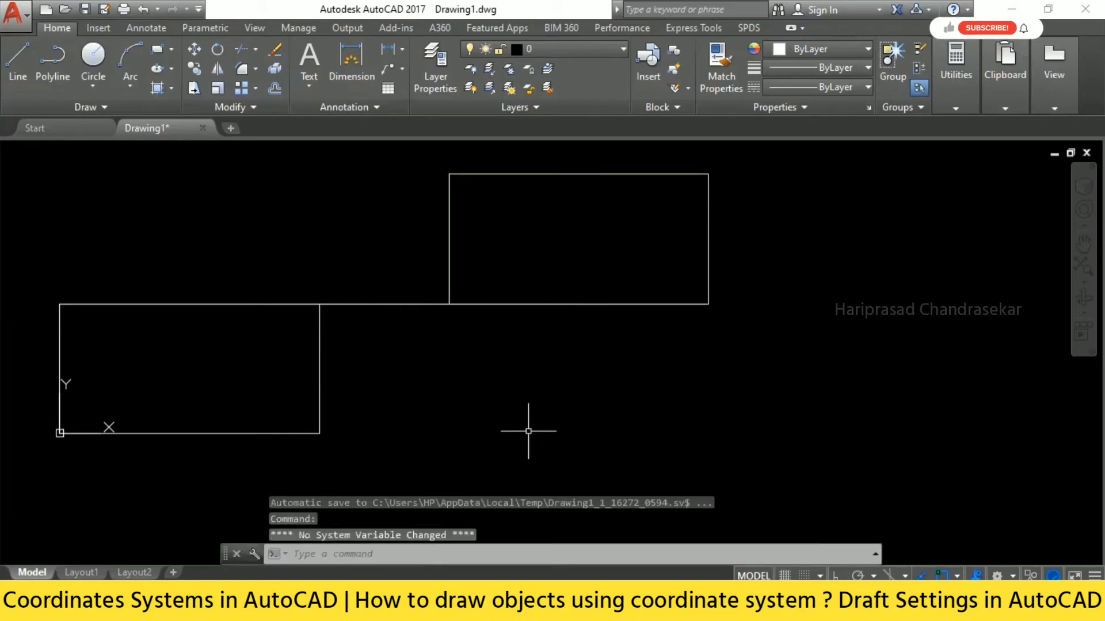
Draw a line from the second rectangle's lower-right corner using relative polar coordinates, 10 long at 0 degrees.
mouse_move(436, 153)
left_mouse_down()
mouse_move(592, 301)
mouse_move(708, 286)
mouse_move(446, 230)
mouse_move(557, 275)
left_mouse_up()
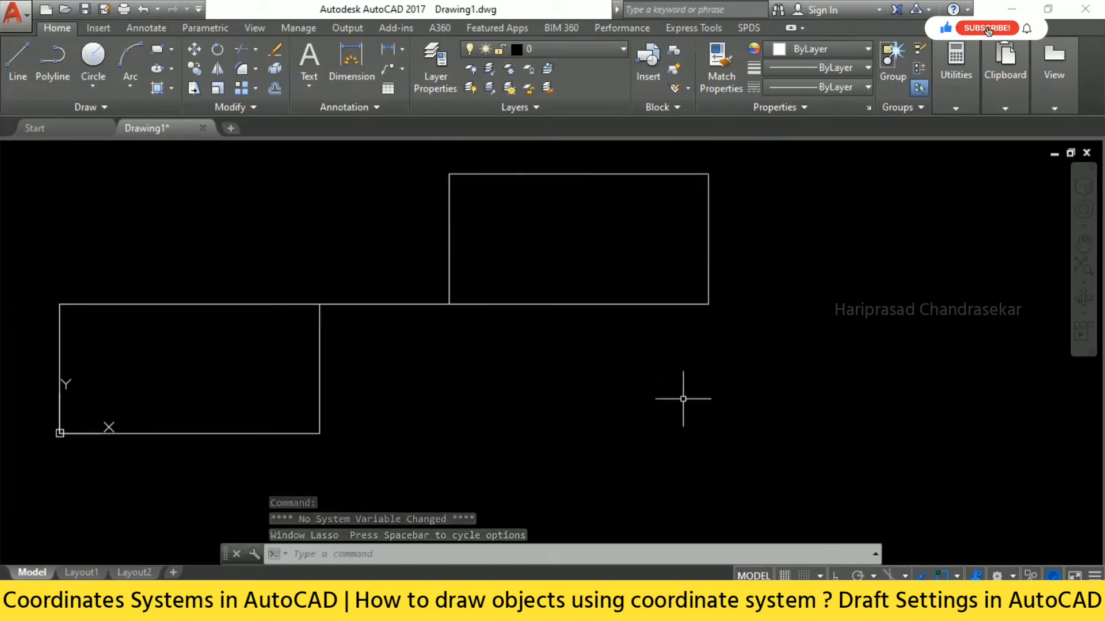
mouse_move(526, 280)
middle_mouse_down()
mouse_move(495, 380)
mouse_move(518, 373)
mouse_move(662, 391)
middle_mouse_up()
type("l")
key("Return")
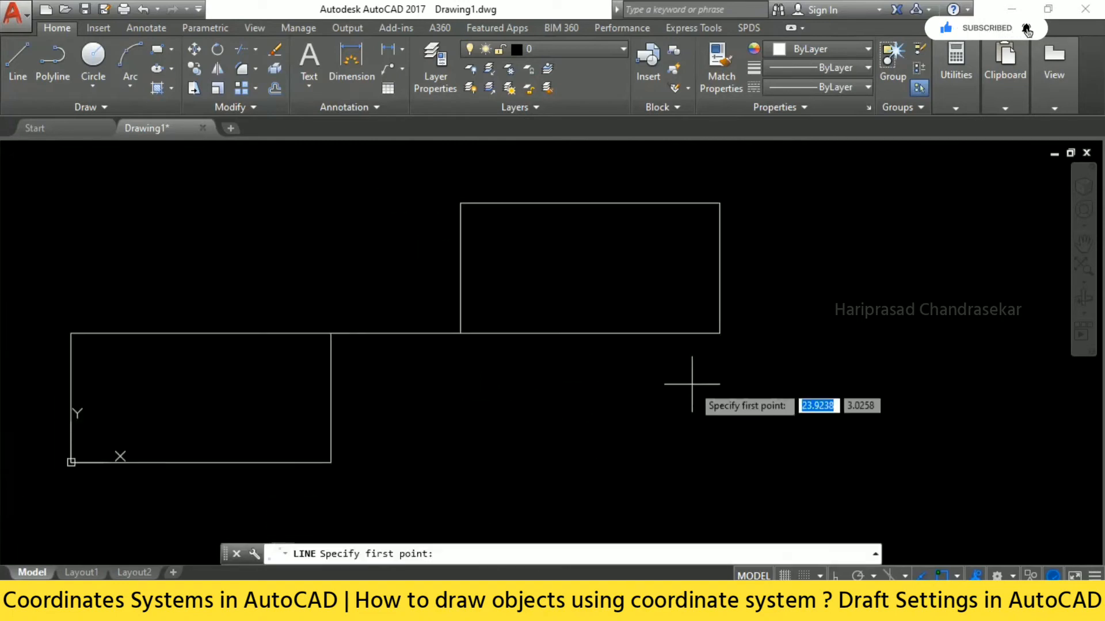
left_click(719, 333)
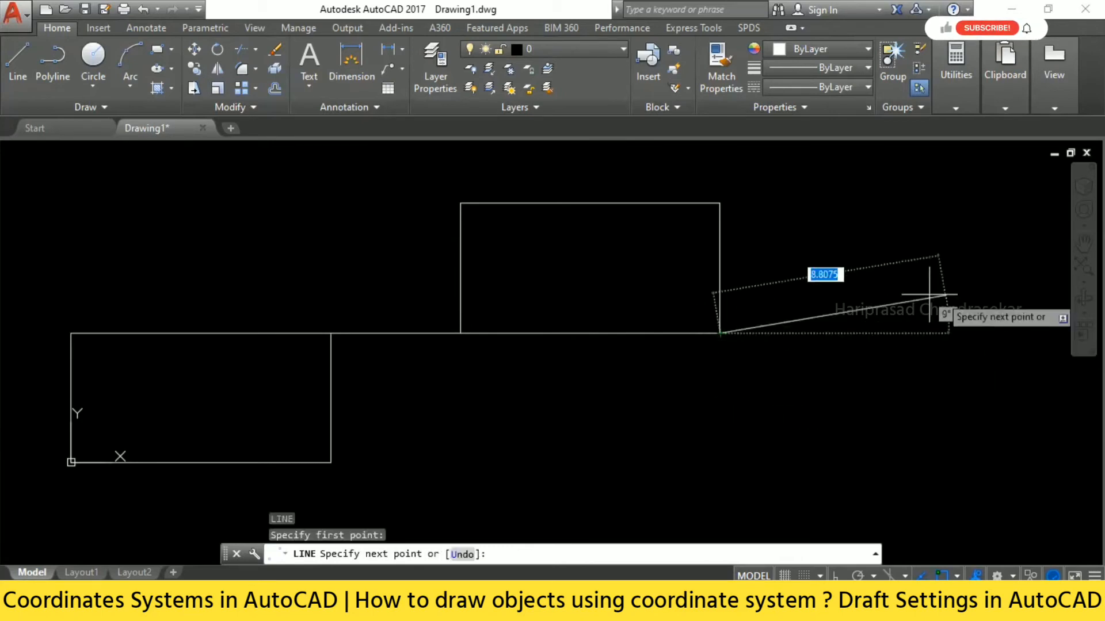
key("F8")
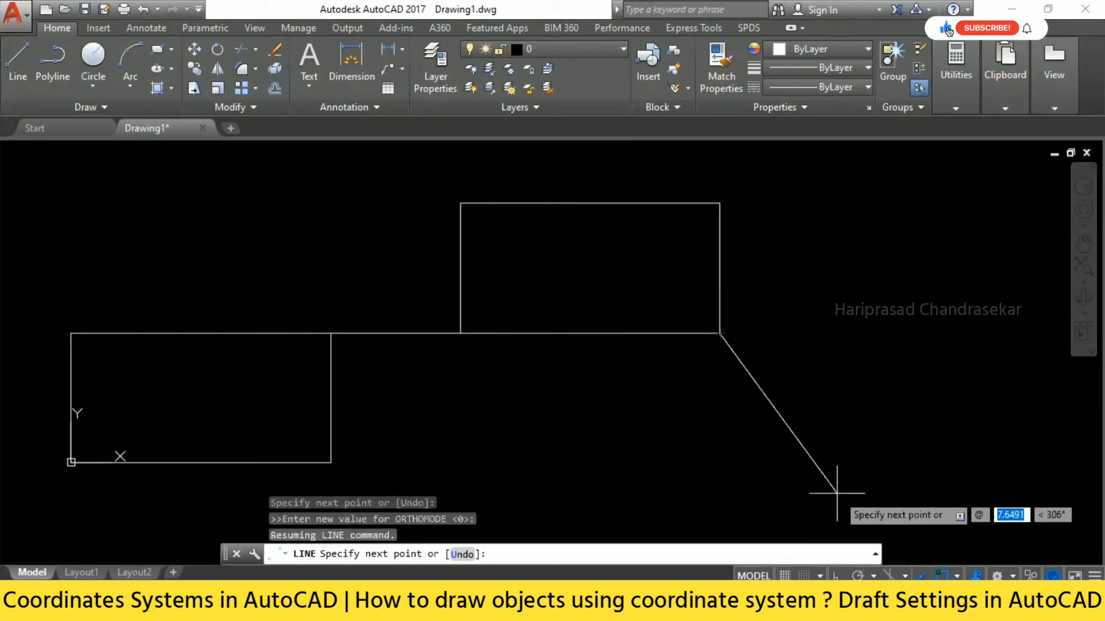
type("10")
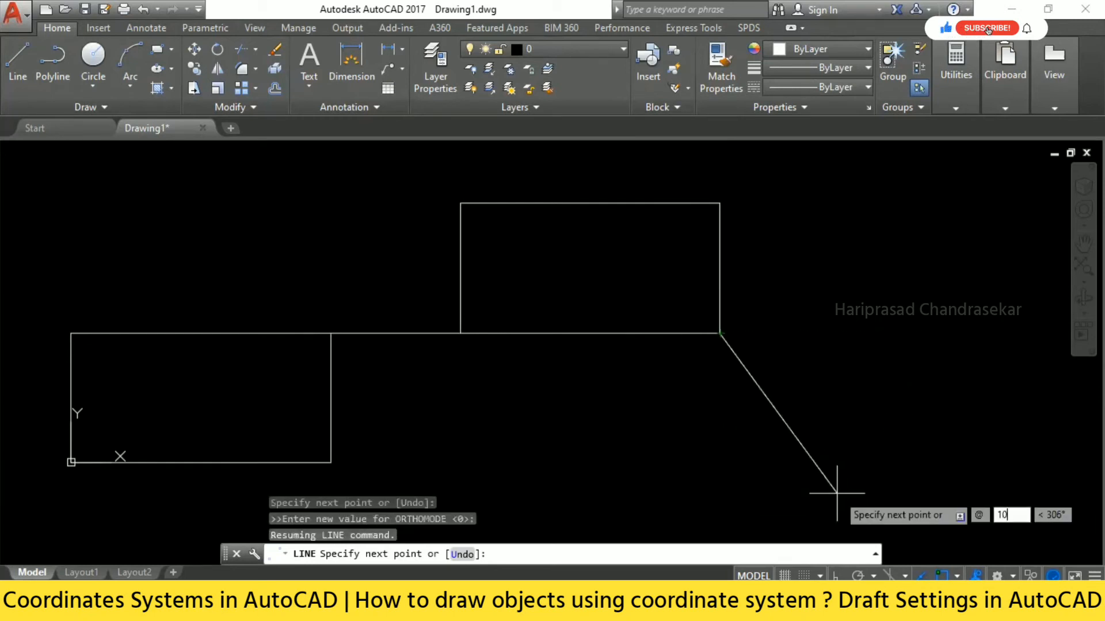
key("Tab")
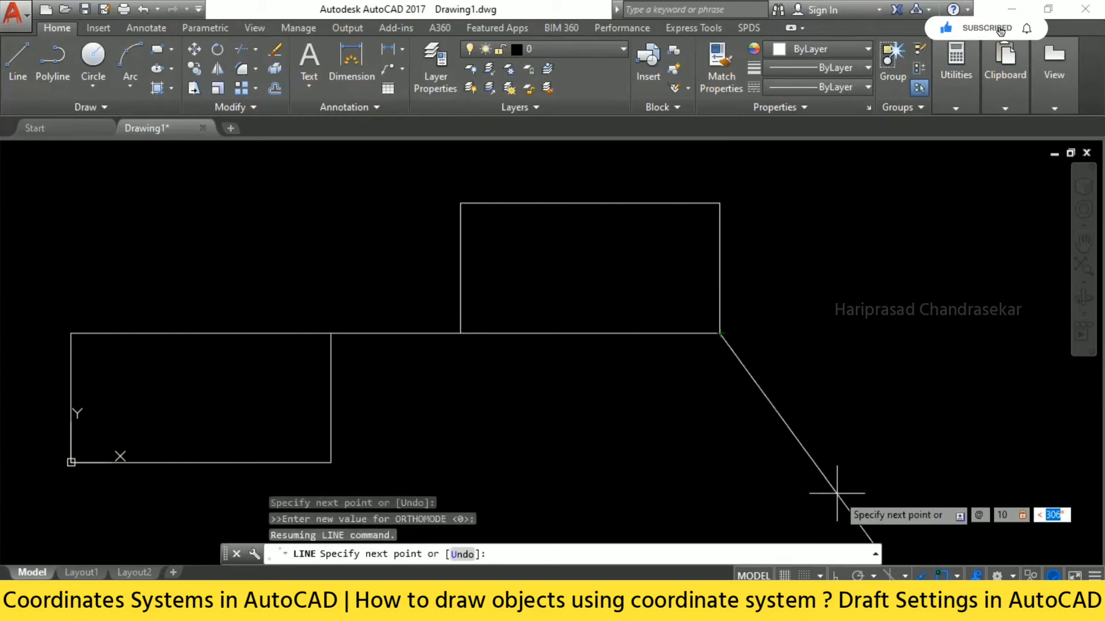
type("0")
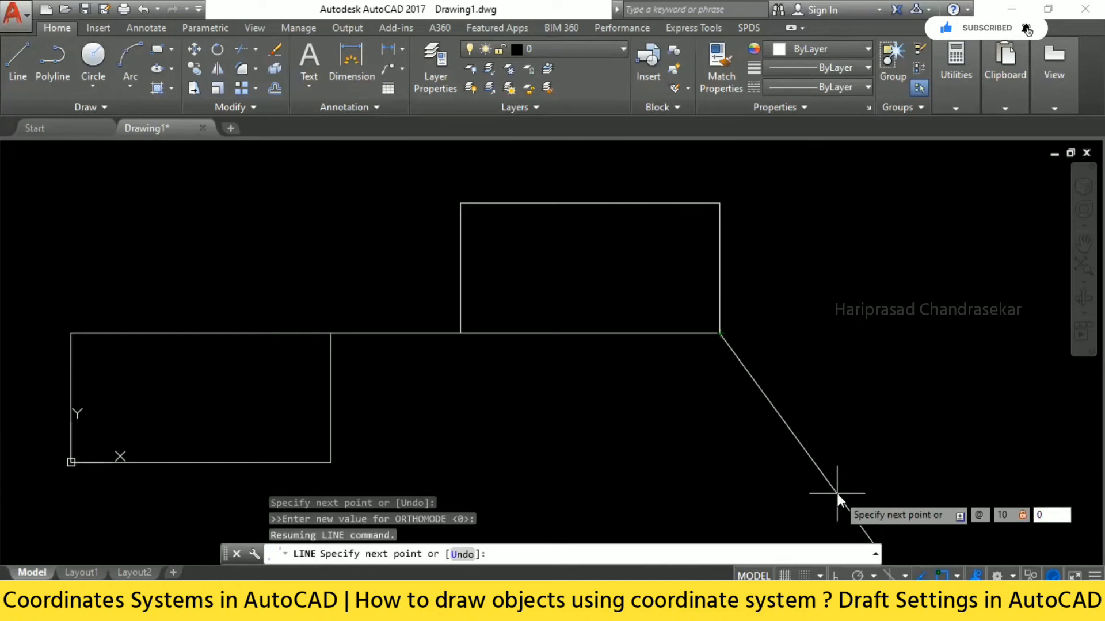
key("Return")
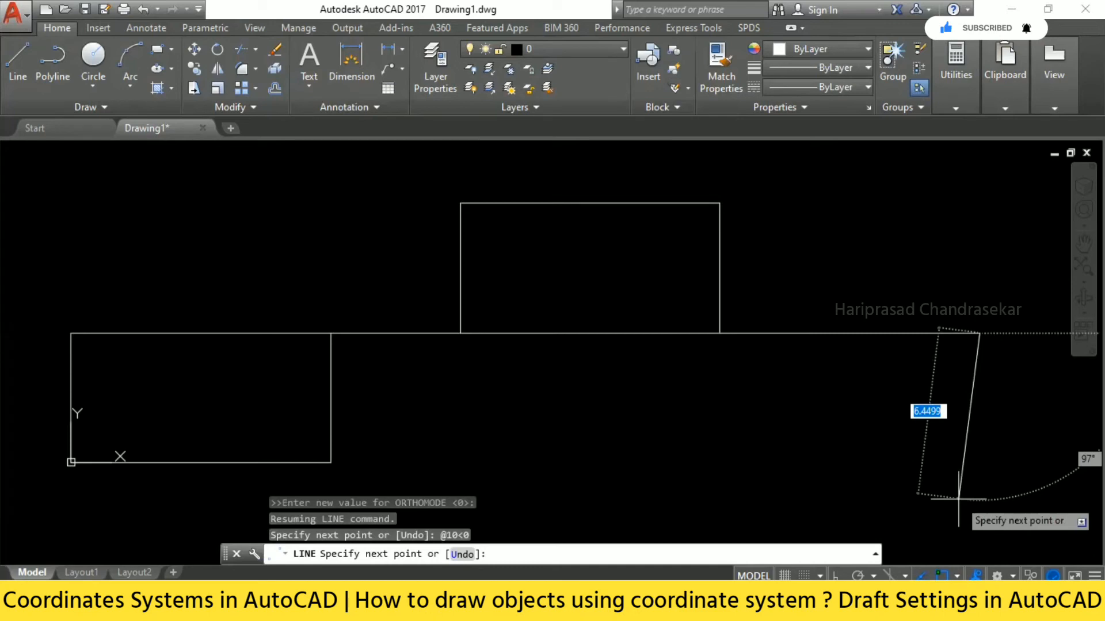
Continue the third rectangle with relative polar segments 5 long at 270 degrees and 10 long at 180 degrees.
type("5")
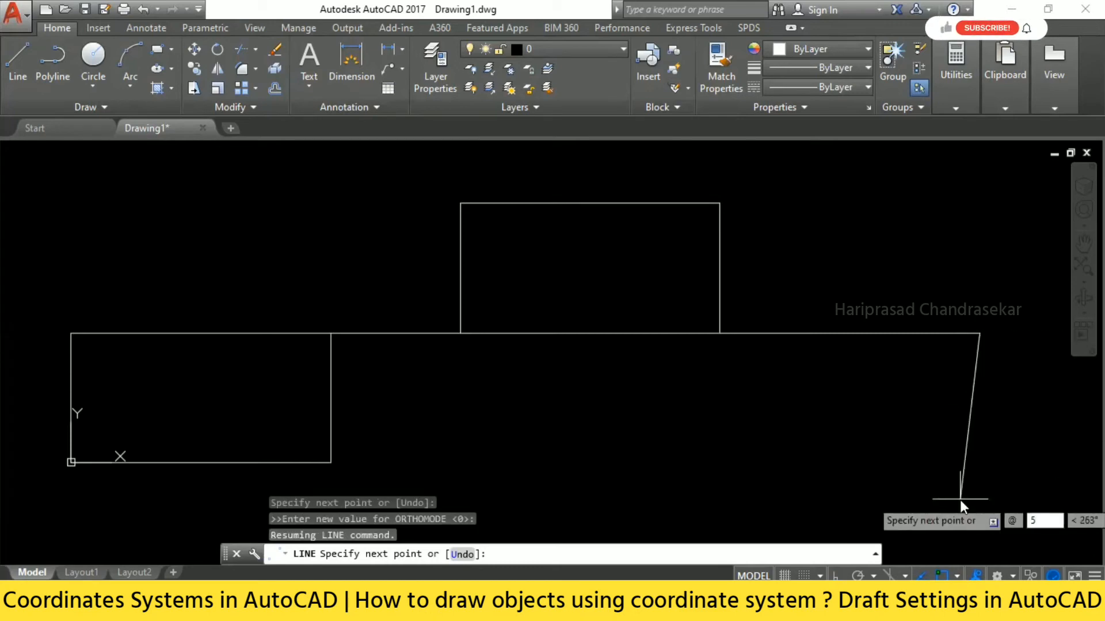
key("Tab")
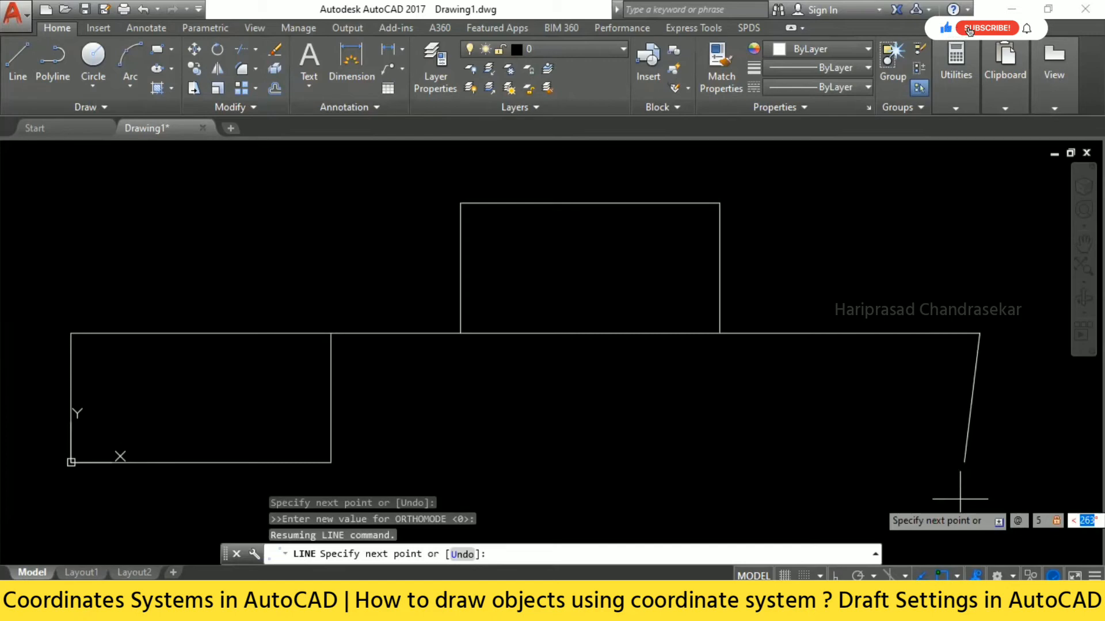
type("270")
key("Return")
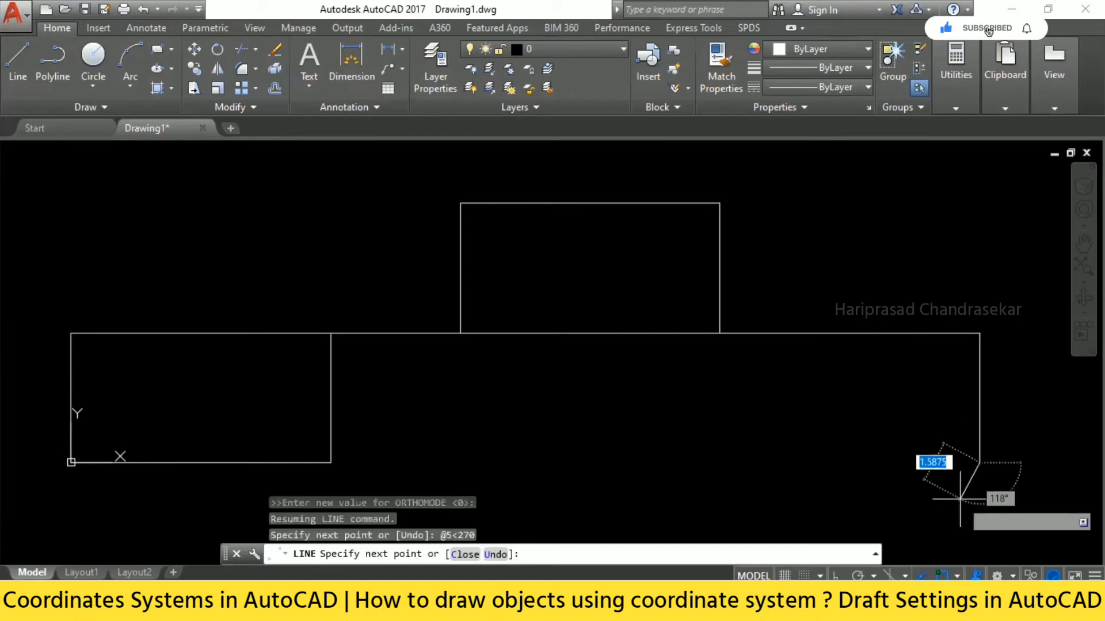
type("@")
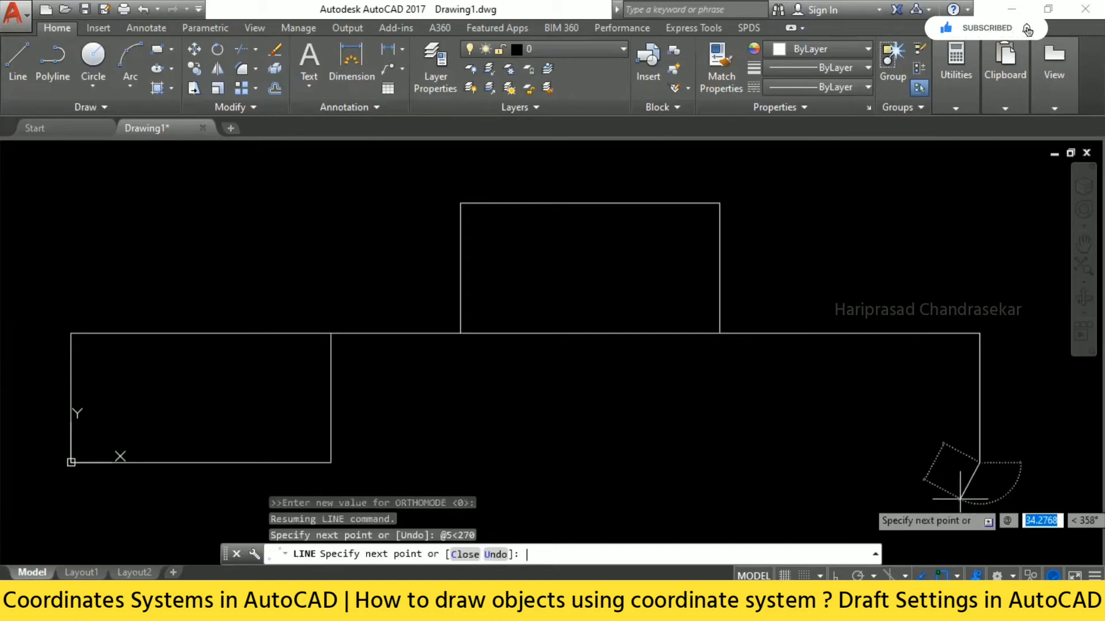
type("10")
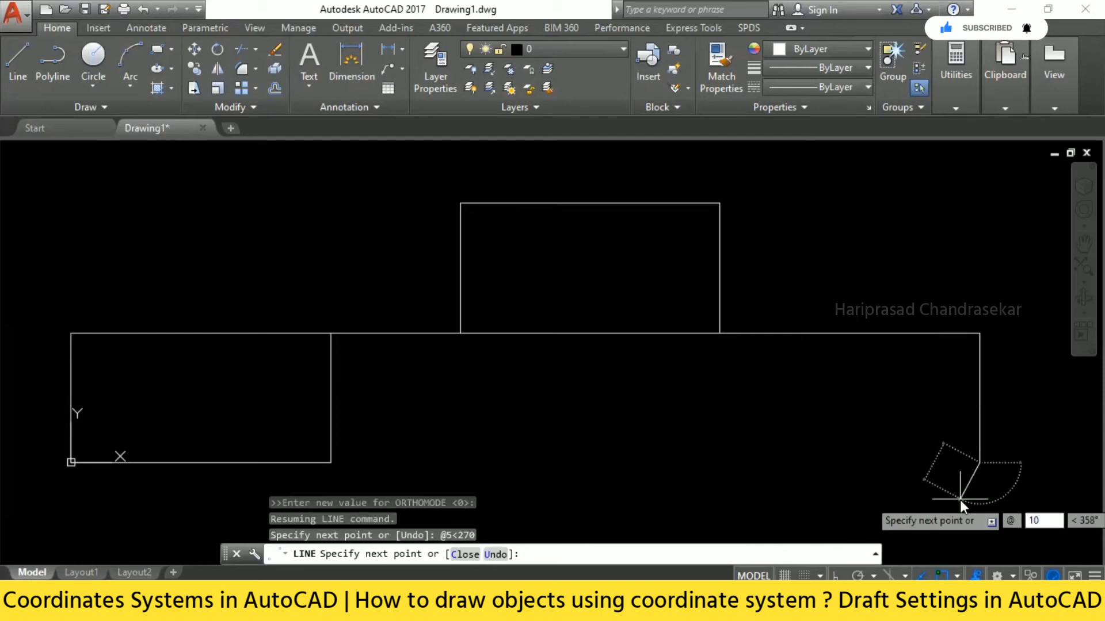
key("Tab")
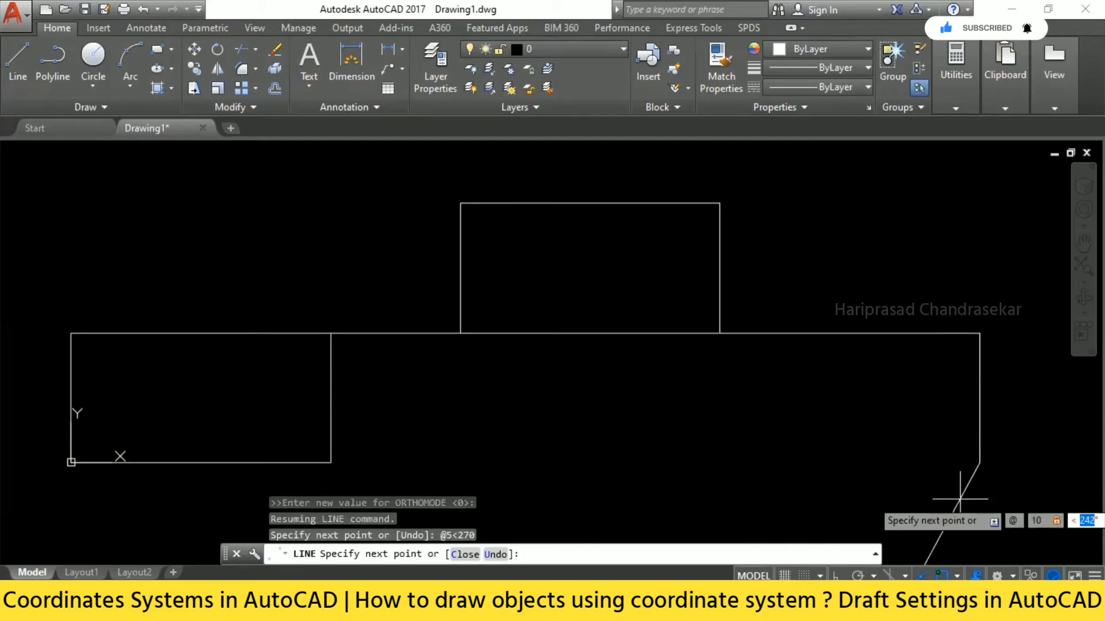
type("180")
key("Return")
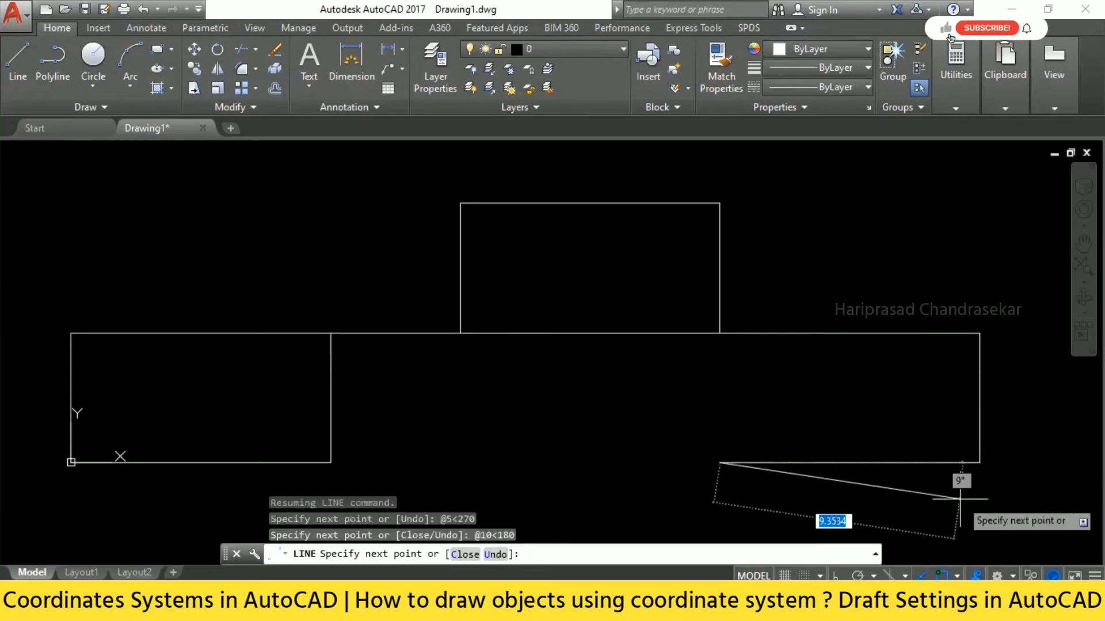
Complete the third rectangle's left edge with a relative polar segment 5 long at 90 degrees.
type("@")
type("5")
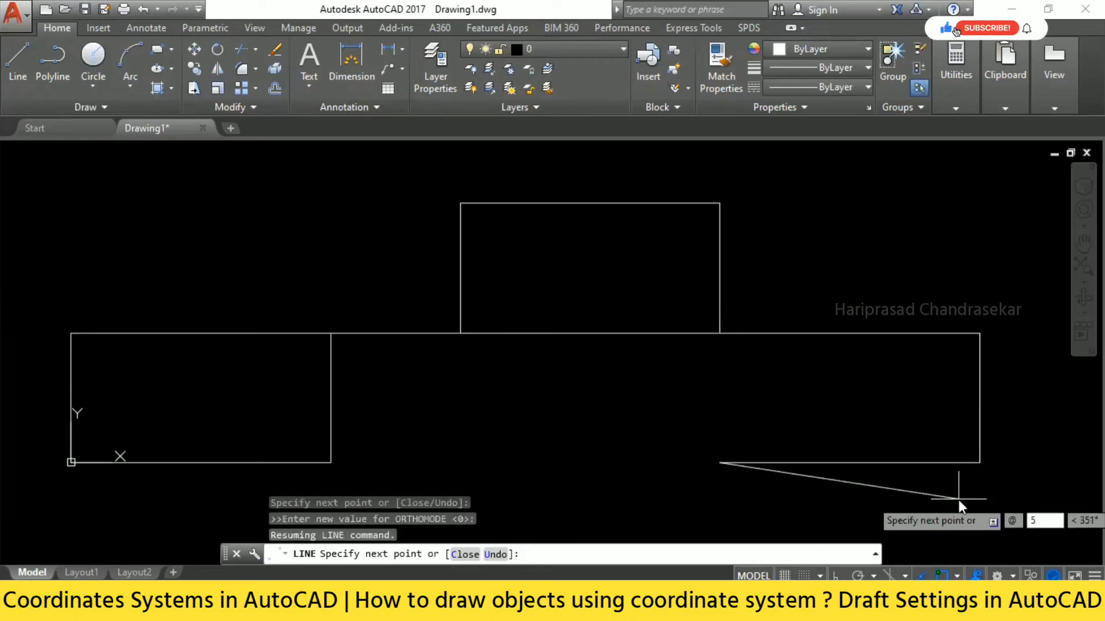
key("Tab")
type("90")
key("Return")
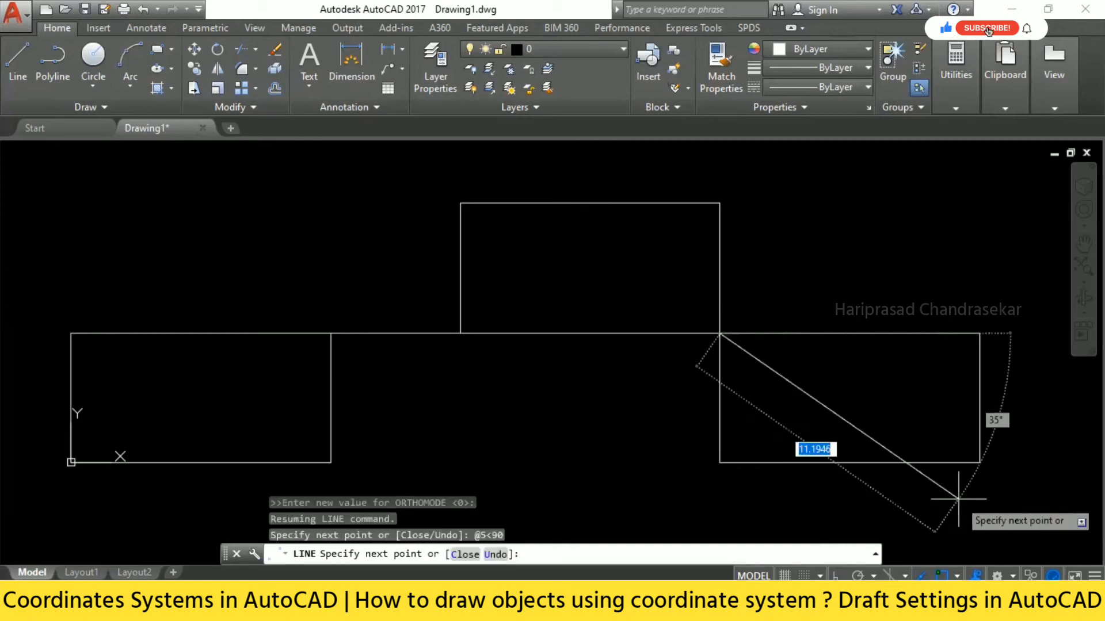
End the Line command after closing the third rectangle.
key("Escape")
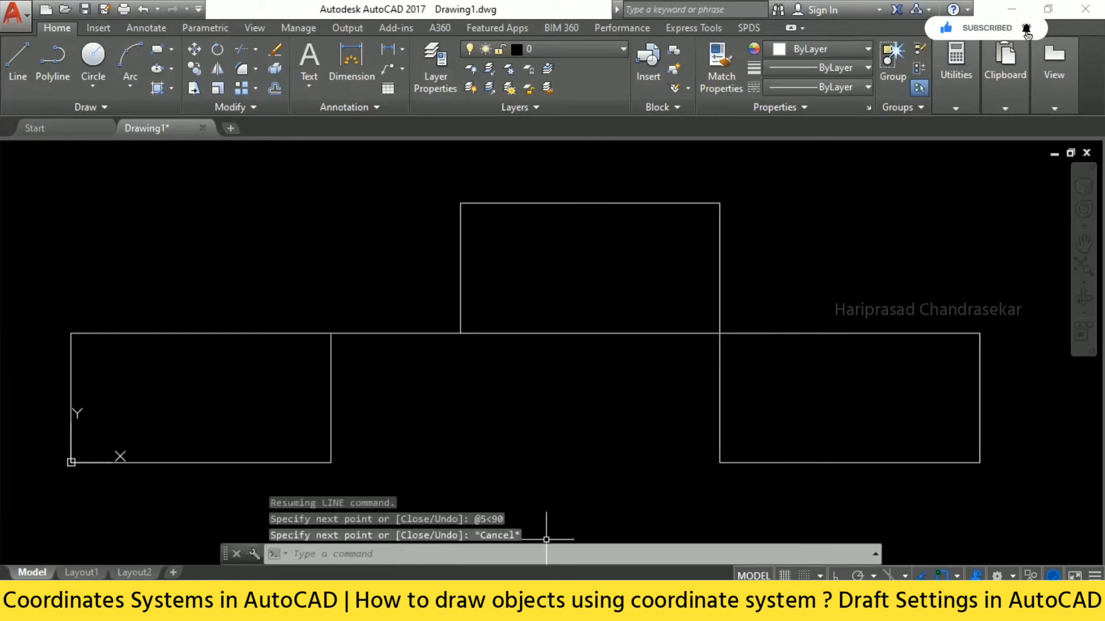
mouse_move(222, 291)
left_mouse_down()
mouse_move(153, 455)
mouse_move(119, 453)
mouse_move(301, 387)
mouse_move(170, 298)
left_mouse_up()
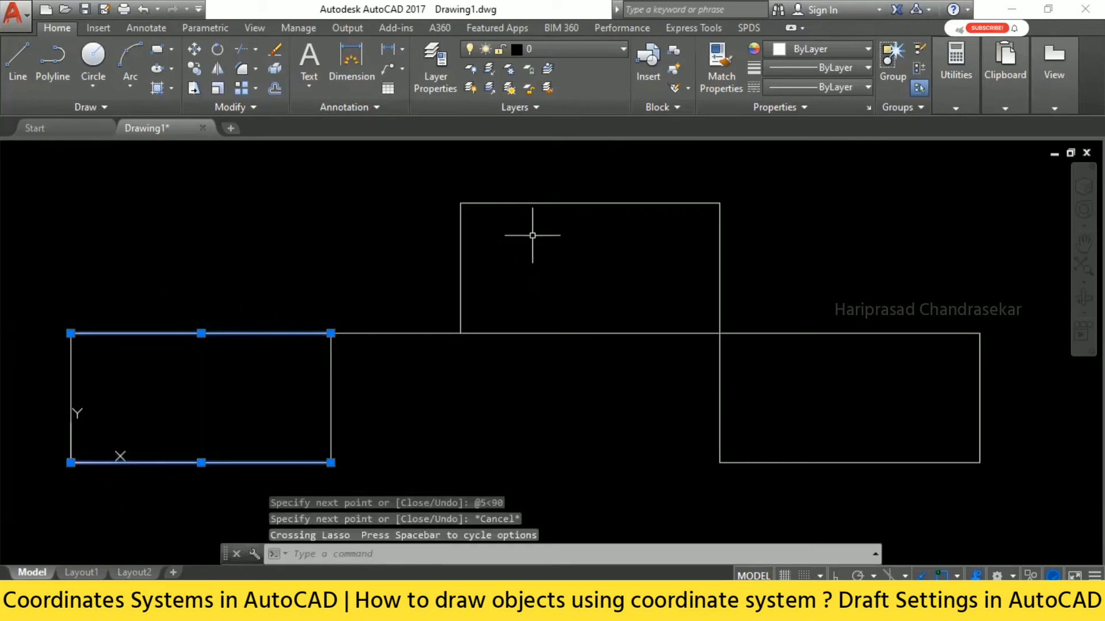
key("Escape")
left_click(654, 167)
mouse_move(654, 167)
left_mouse_down()
mouse_move(464, 313)
mouse_move(681, 326)
mouse_move(639, 263)
left_mouse_up()
key("Escape")
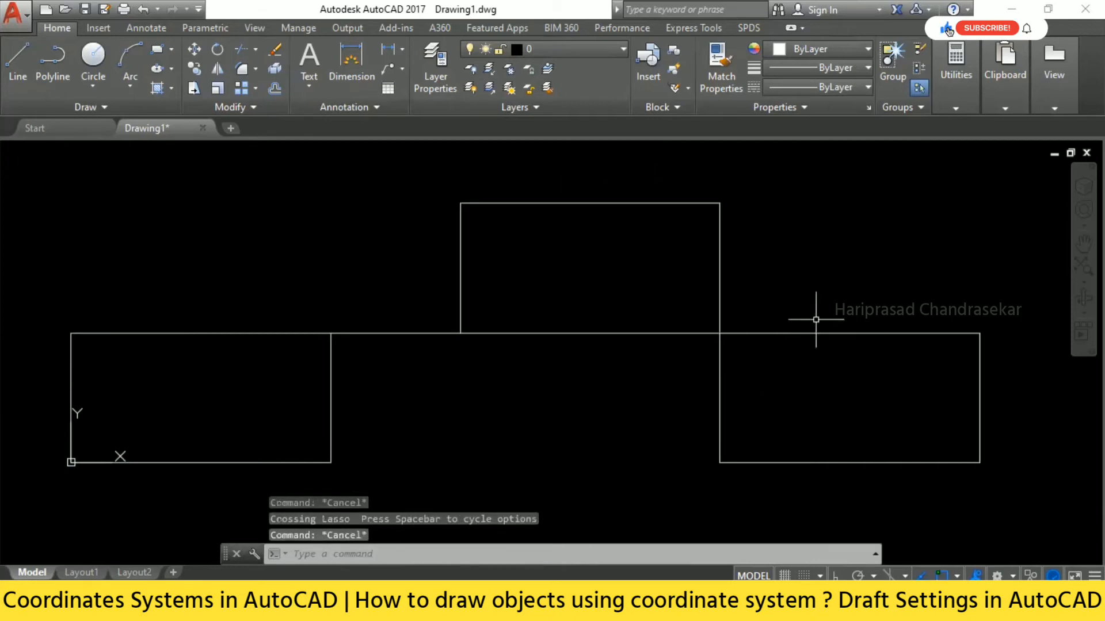
mouse_move(834, 283)
left_mouse_down()
mouse_move(875, 461)
mouse_move(890, 286)
mouse_move(794, 463)
mouse_move(944, 362)
mouse_move(920, 359)
left_mouse_up()
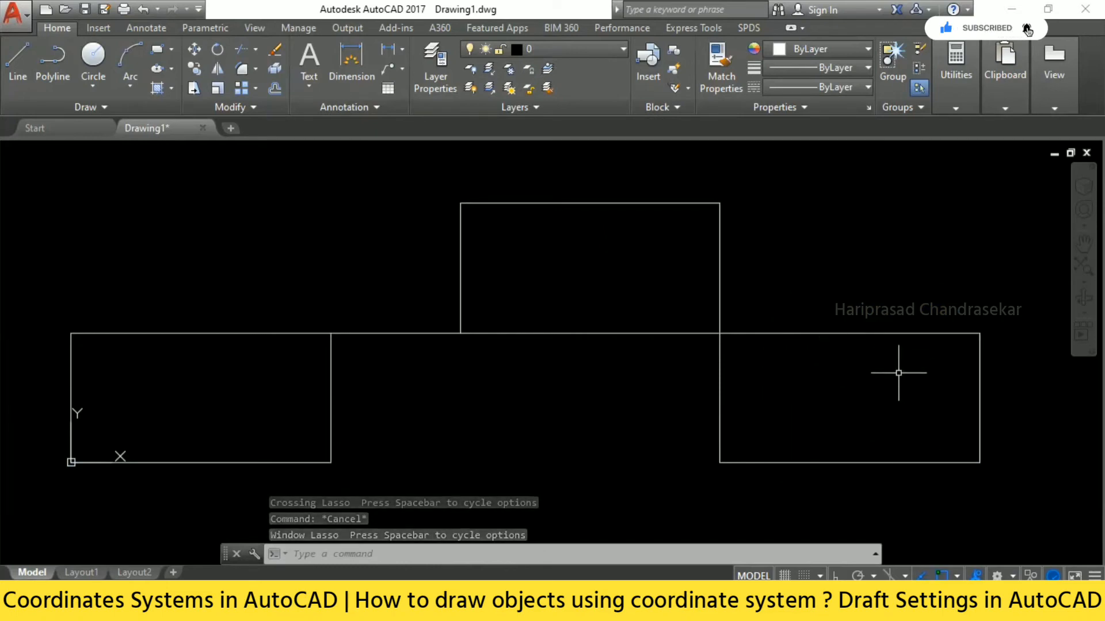
Draw a line from the third rectangle's upper-right corner, 10 long at 45 degrees, using relative polar coordinates, and end the Line command.
middle_click_drag(789, 288, 594, 293)
middle_click_drag(714, 291, 580, 291)
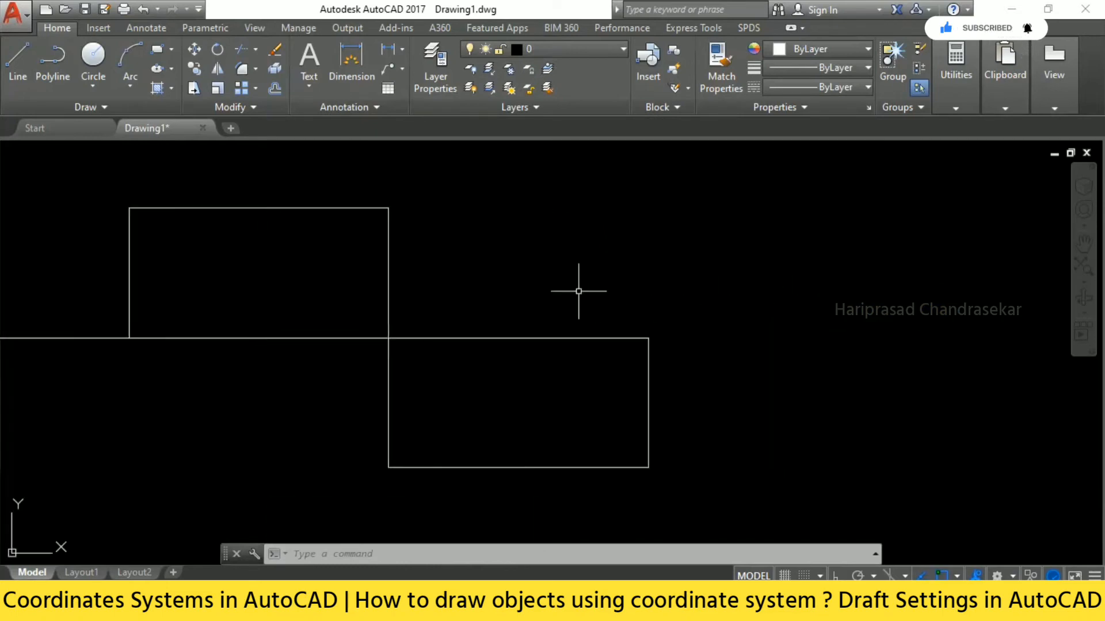
type("l")
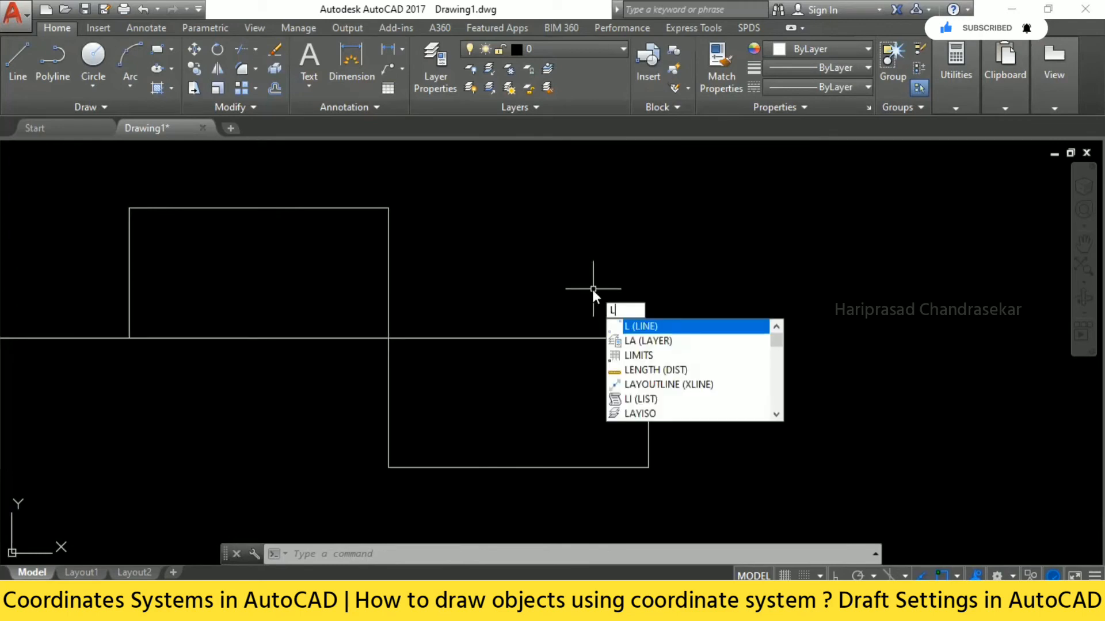
key("Return")
left_click(648, 338)
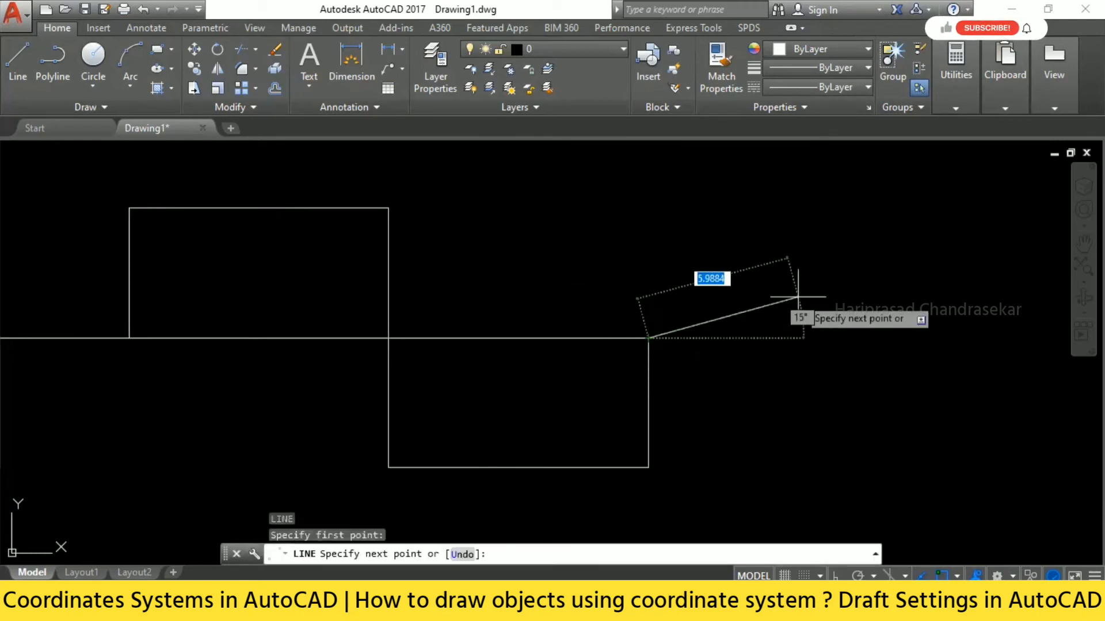
type("@")
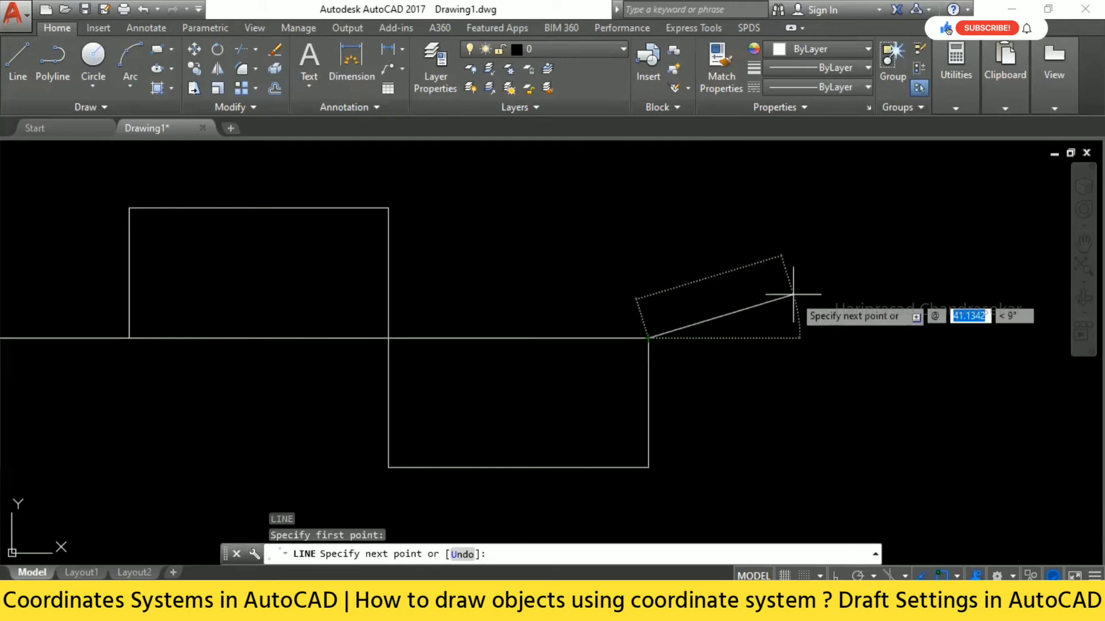
type("10")
key("Tab")
type("45")
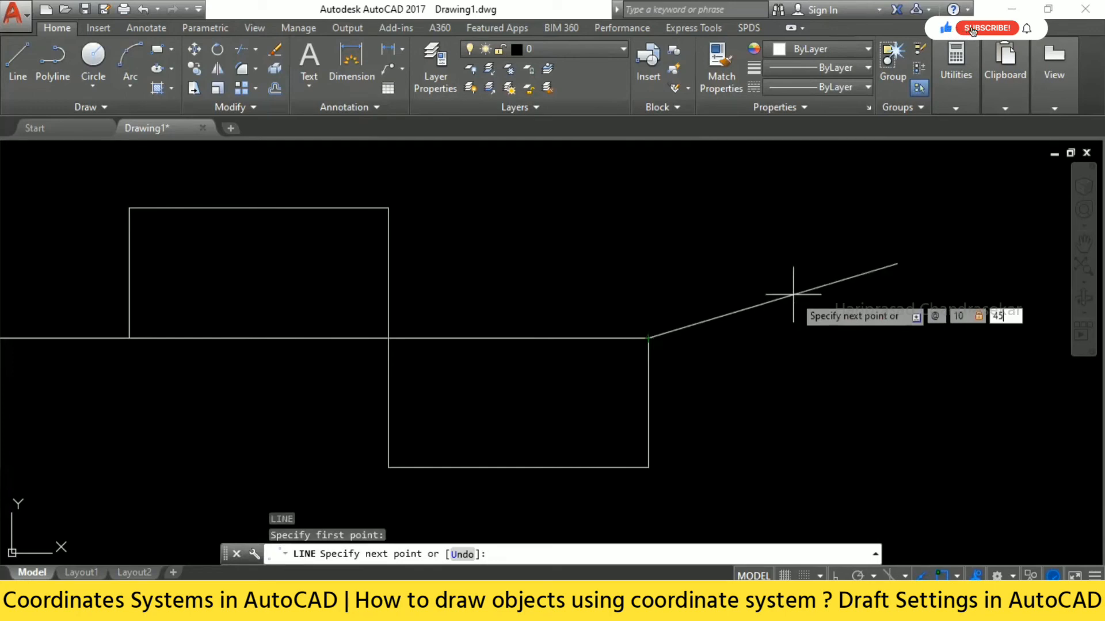
key("Return")
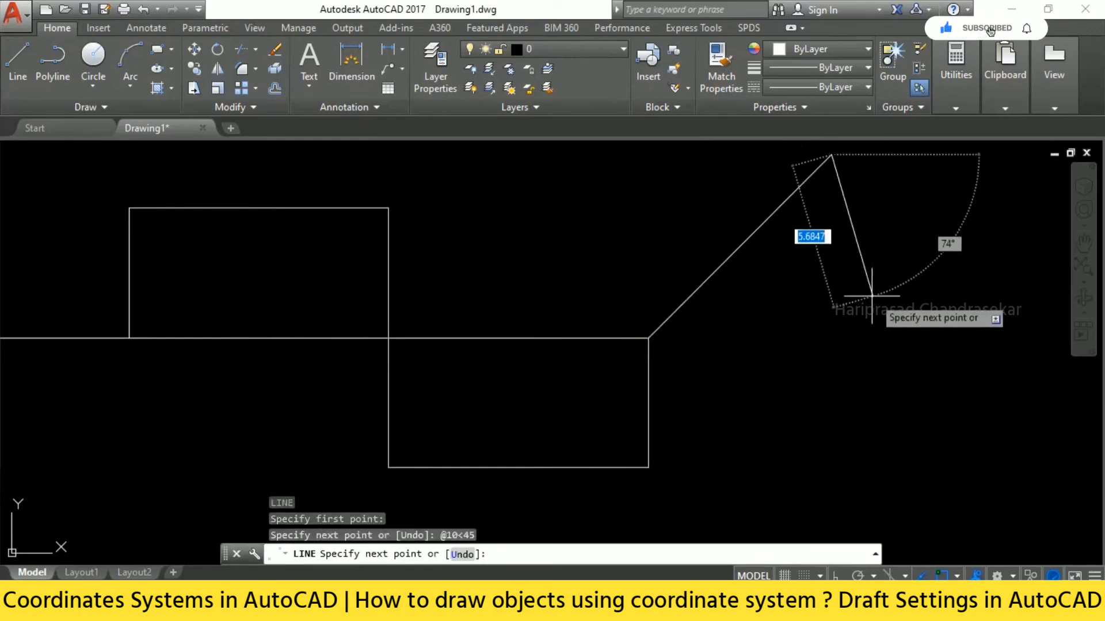
middle_click_drag(872, 296, 719, 399)
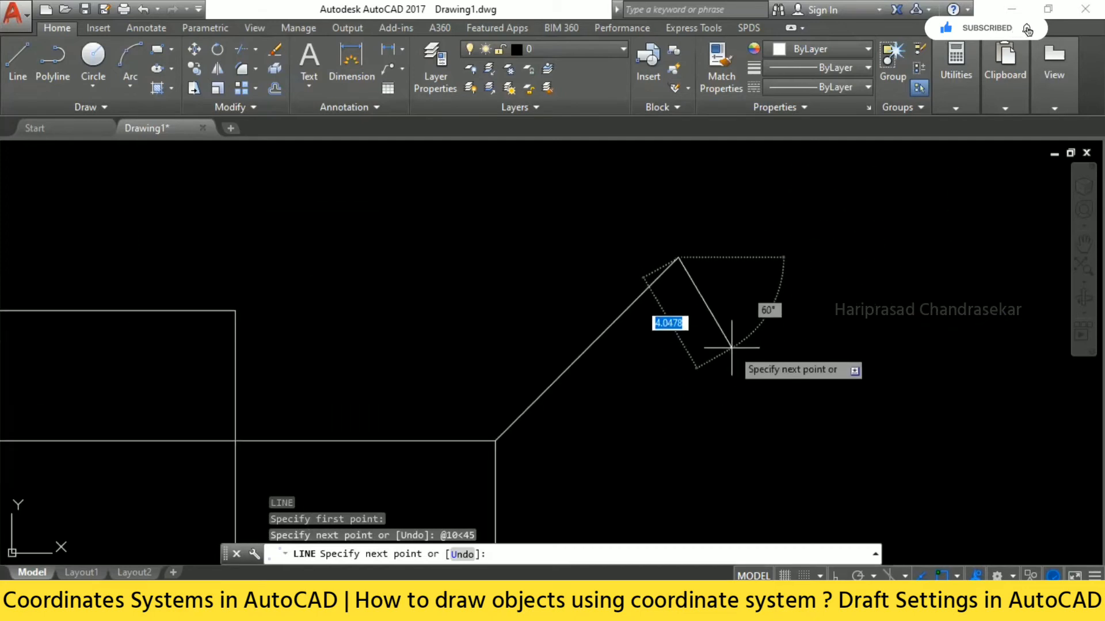
key("Escape")
middle_click_drag(560, 500, 617, 406)
key("Return")
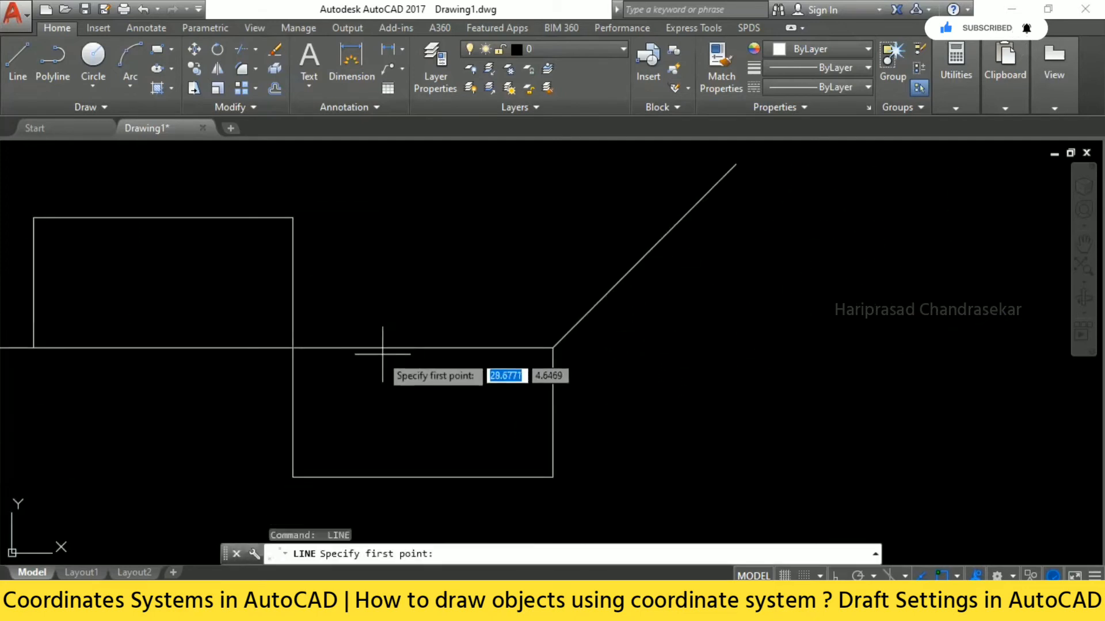
middle_click_drag(293, 218, 446, 305)
left_click(446, 307)
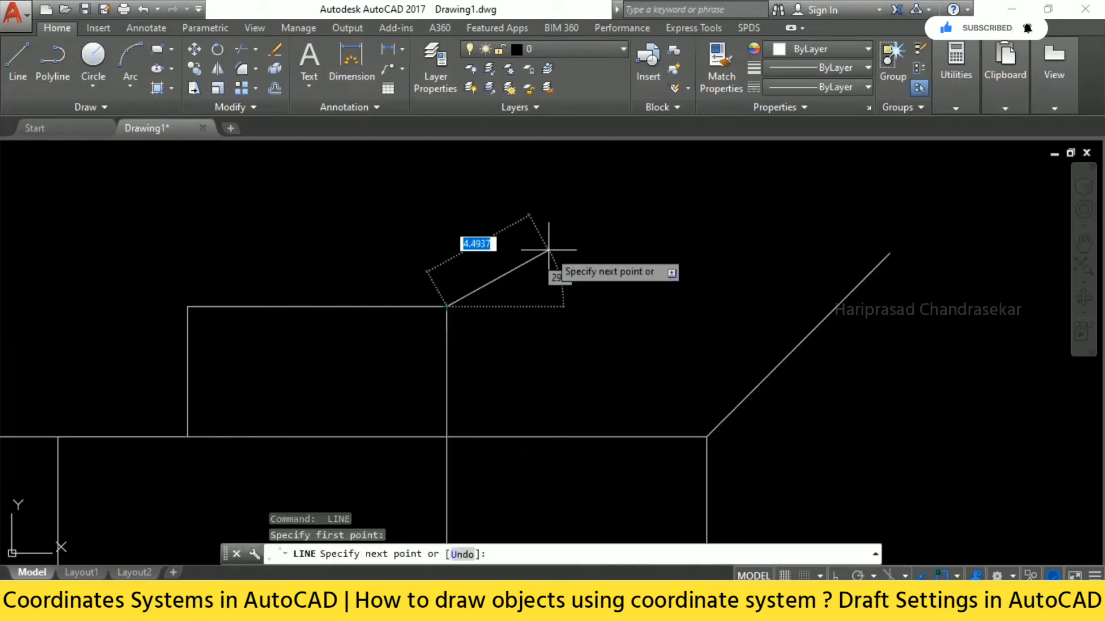
type("@")
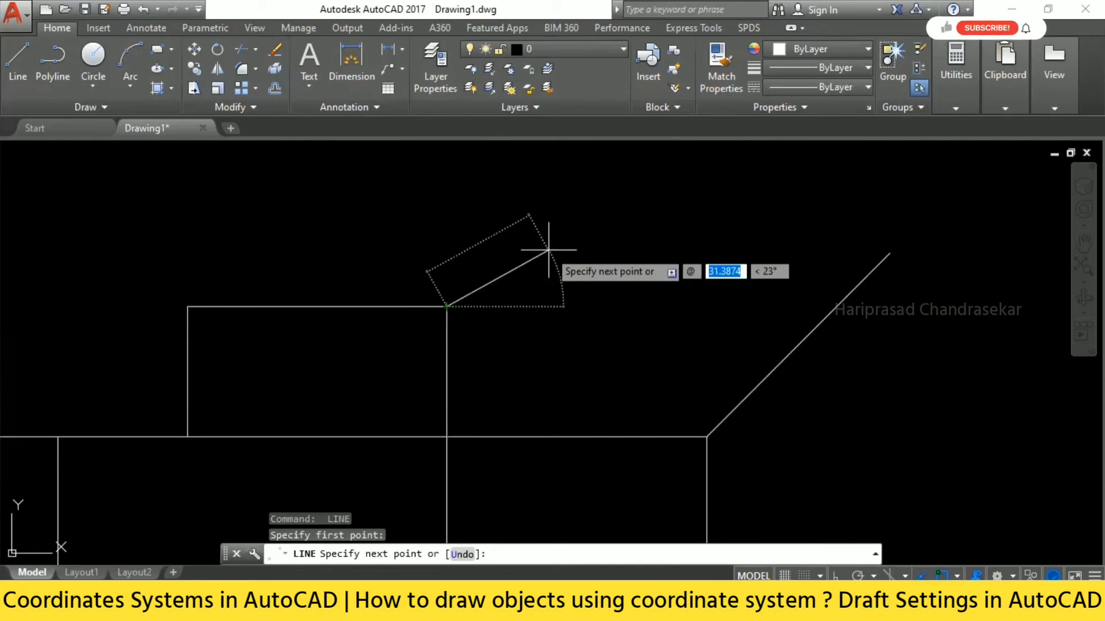
type("10")
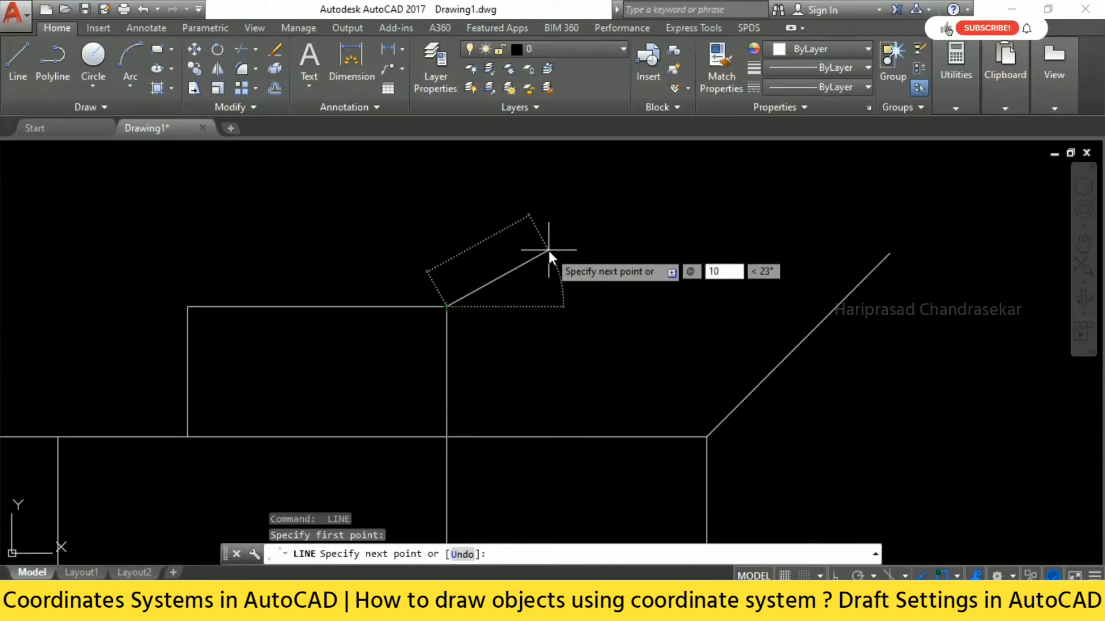
key("Tab")
type("10")
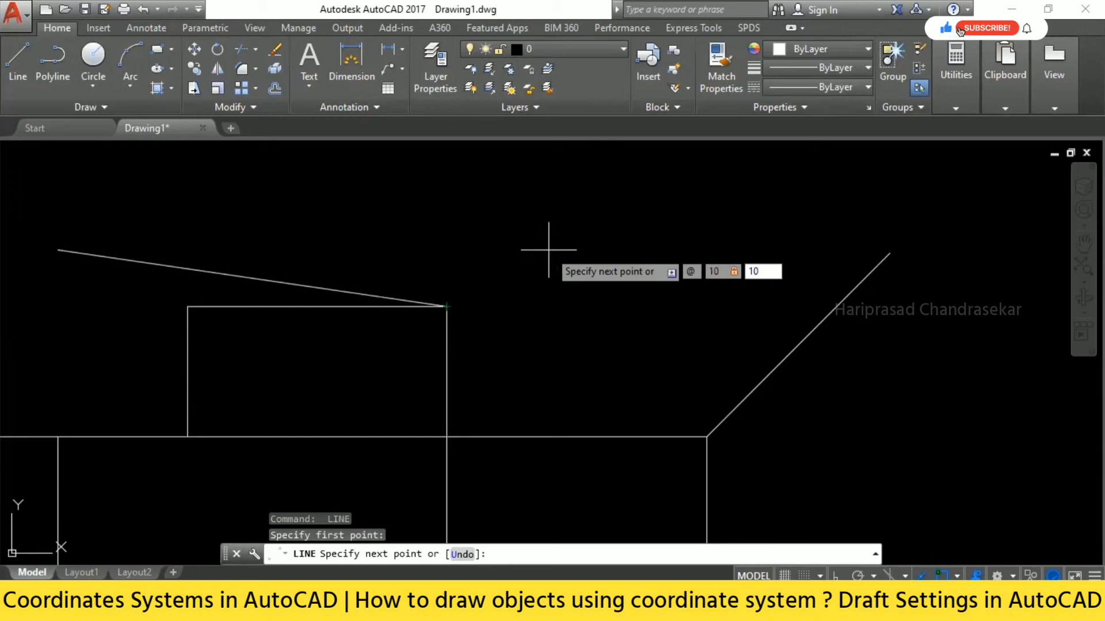
key("Return")
key("Escape")
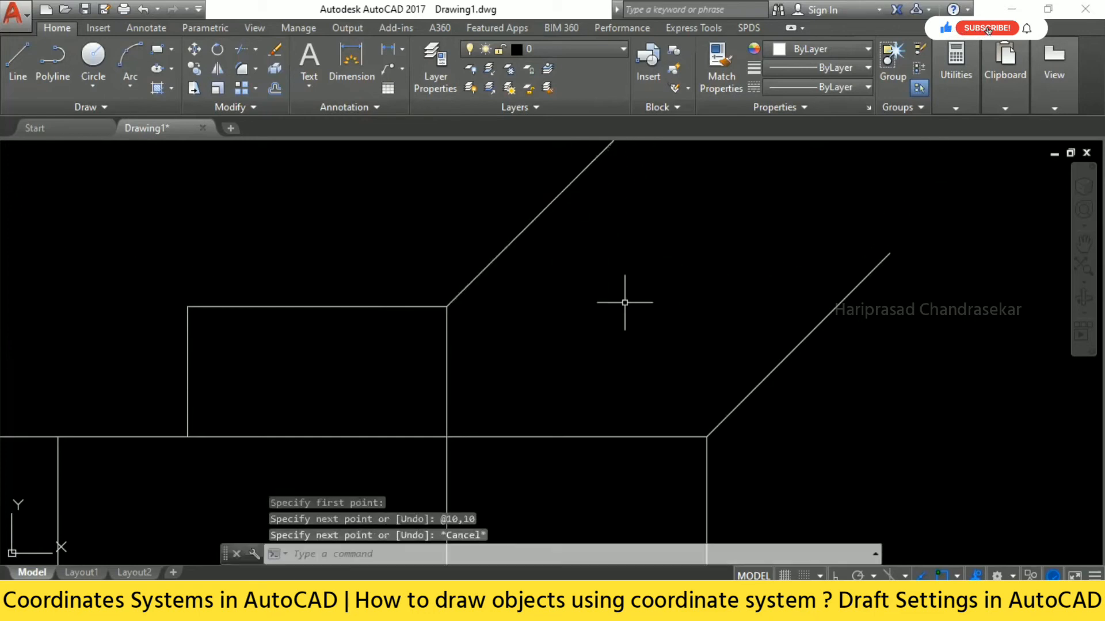
scroll(661, 250, "down", 5)
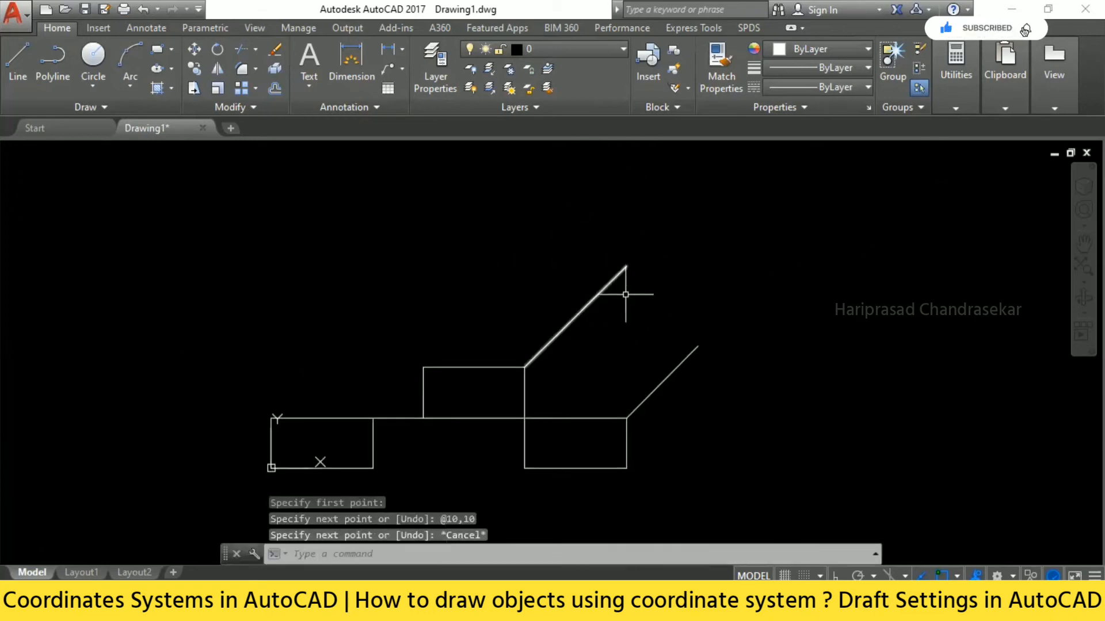
scroll(592, 299, "up", 2)
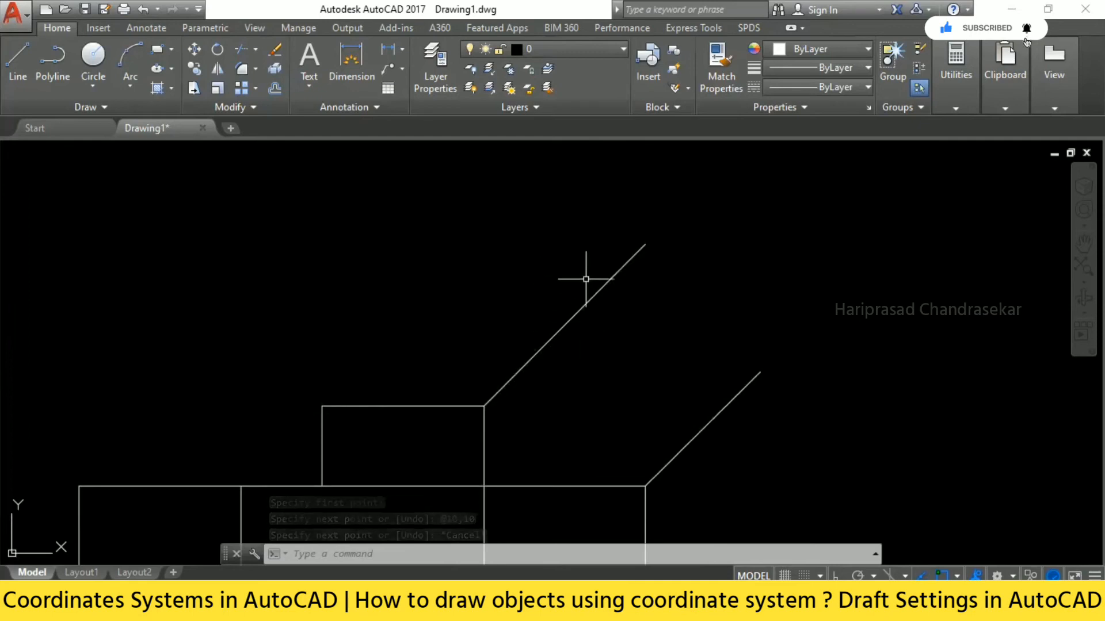
middle_click_drag(625, 368, 592, 303)
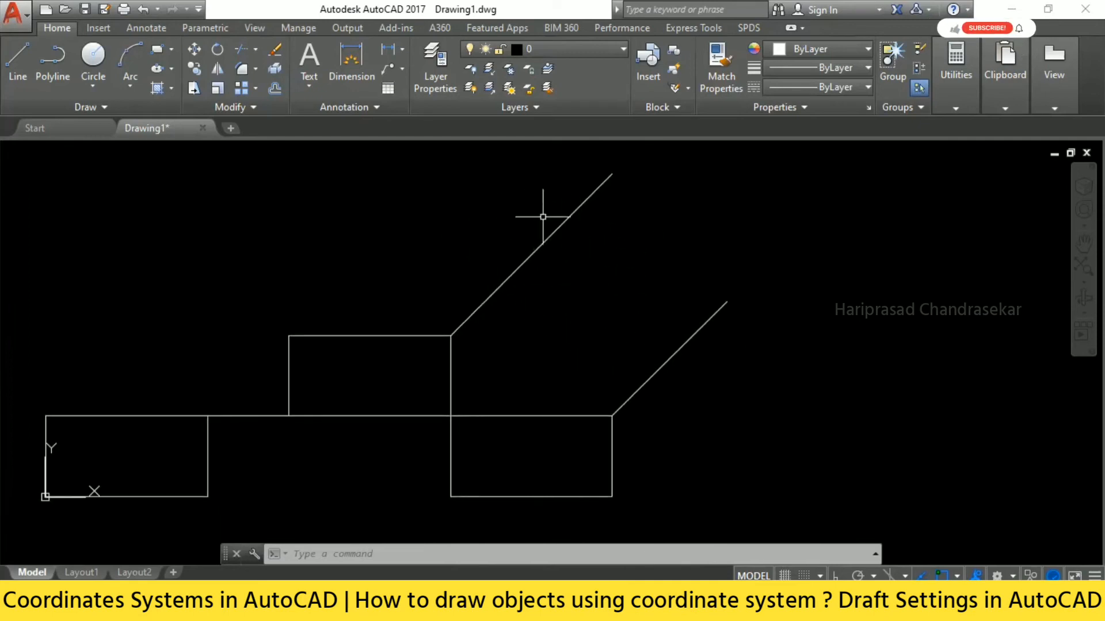
middle_click_drag(653, 274, 520, 256)
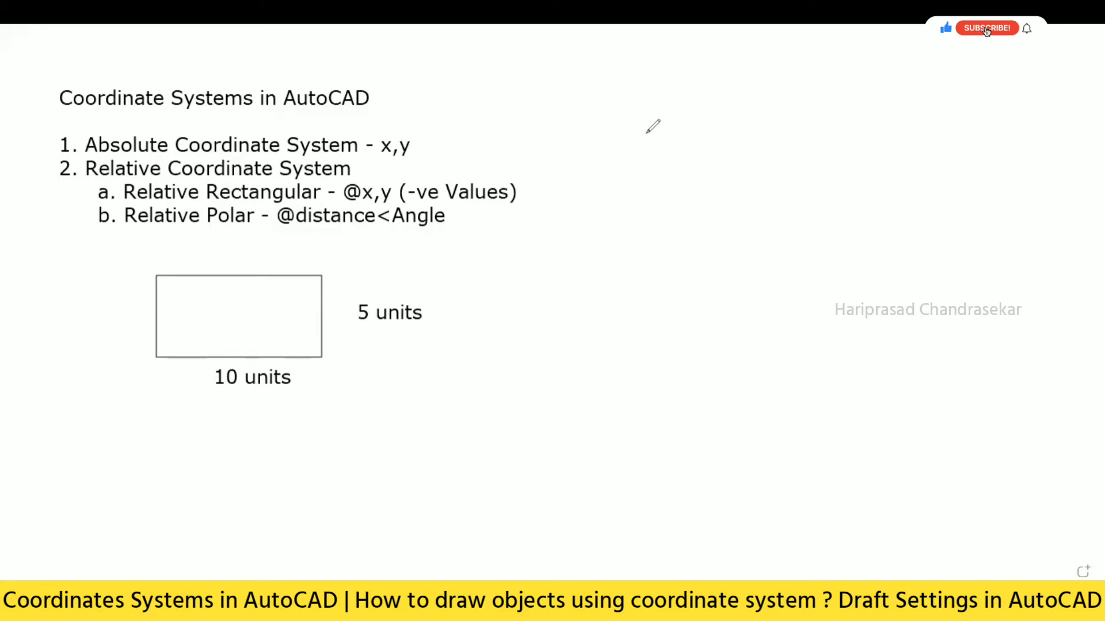
Switch to the coordinate systems notes and sketch crossing vertical and horizontal axes with arrowheads in the empty area beside the text.
left_click_drag(651, 137, 653, 339)
left_click_drag(627, 305, 856, 303)
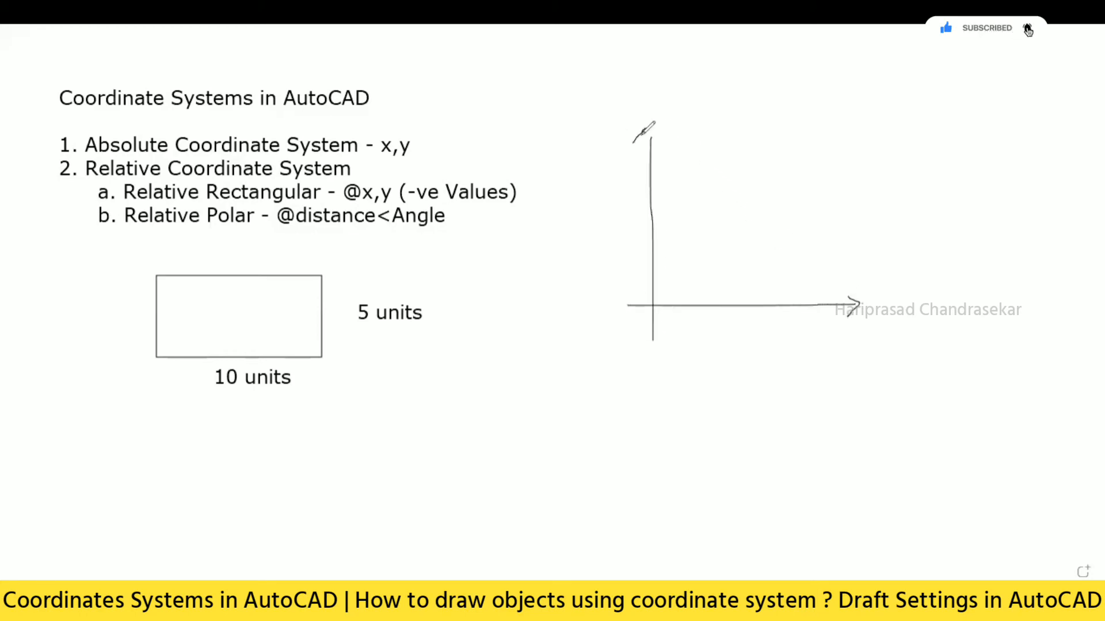
left_click_drag(642, 134, 679, 150)
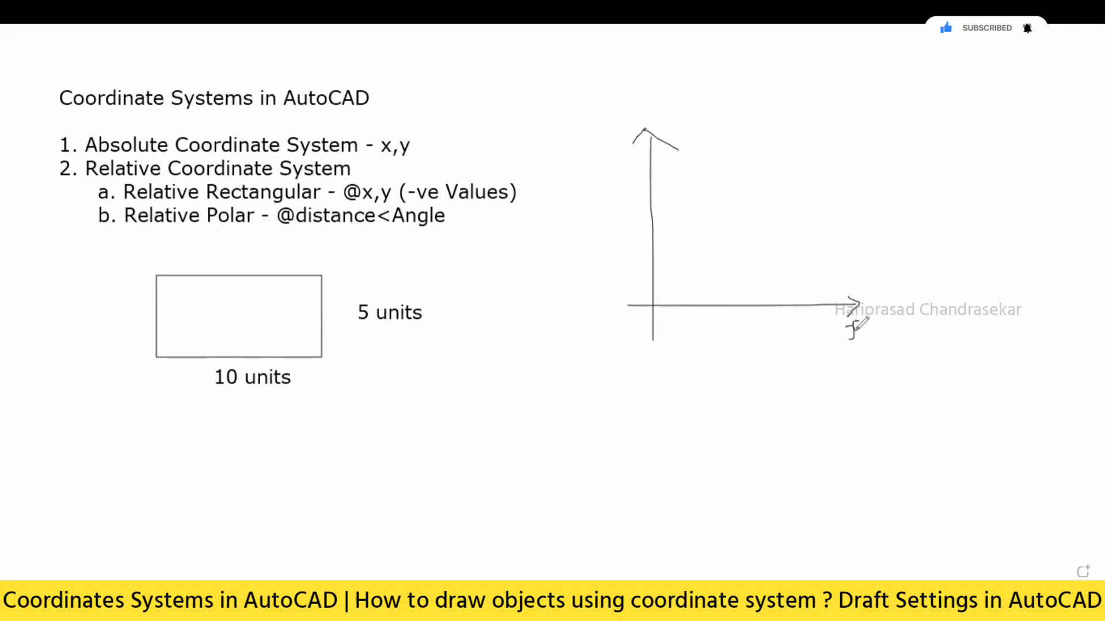